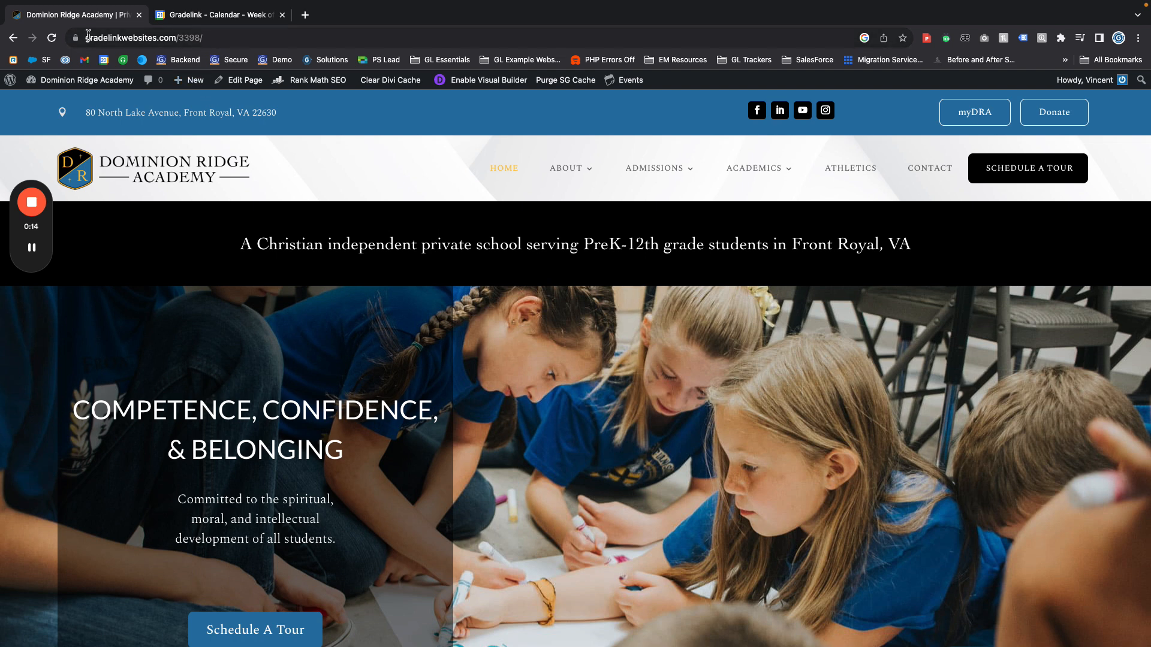
Open the Events import page in the Dominion Ridge Academy site's WordPress admin
mouse_move(128, 84)
scroll(127, 84, "down", 1)
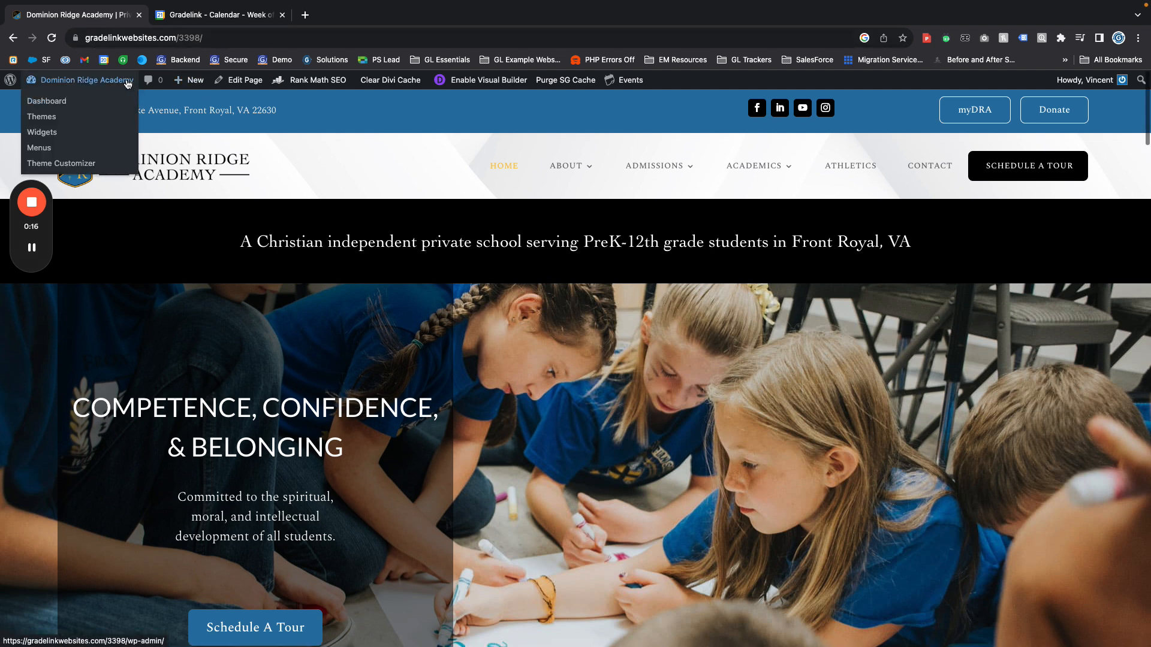
left_click(69, 84)
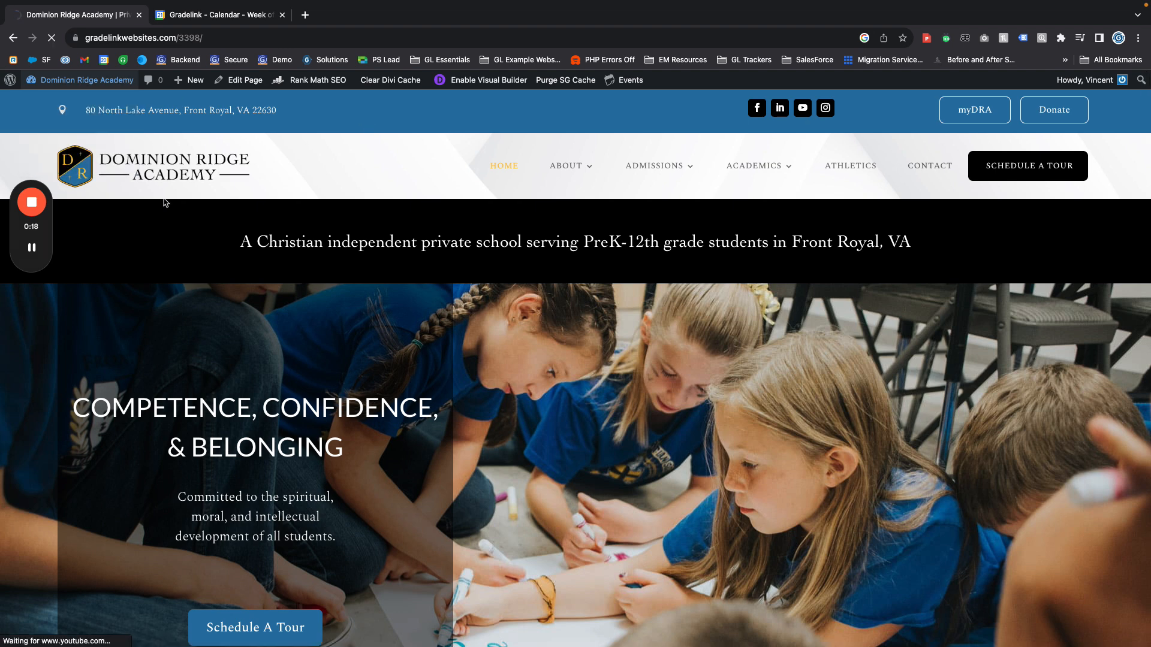
scroll(180, 186, "down", 1)
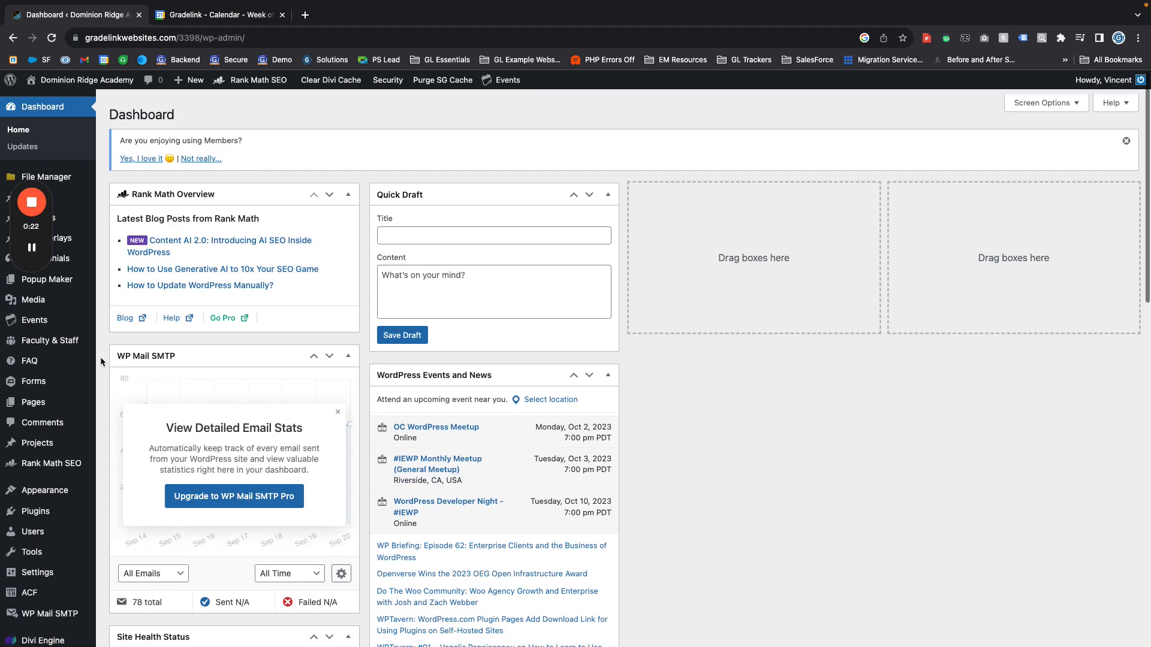
mouse_move(27, 325)
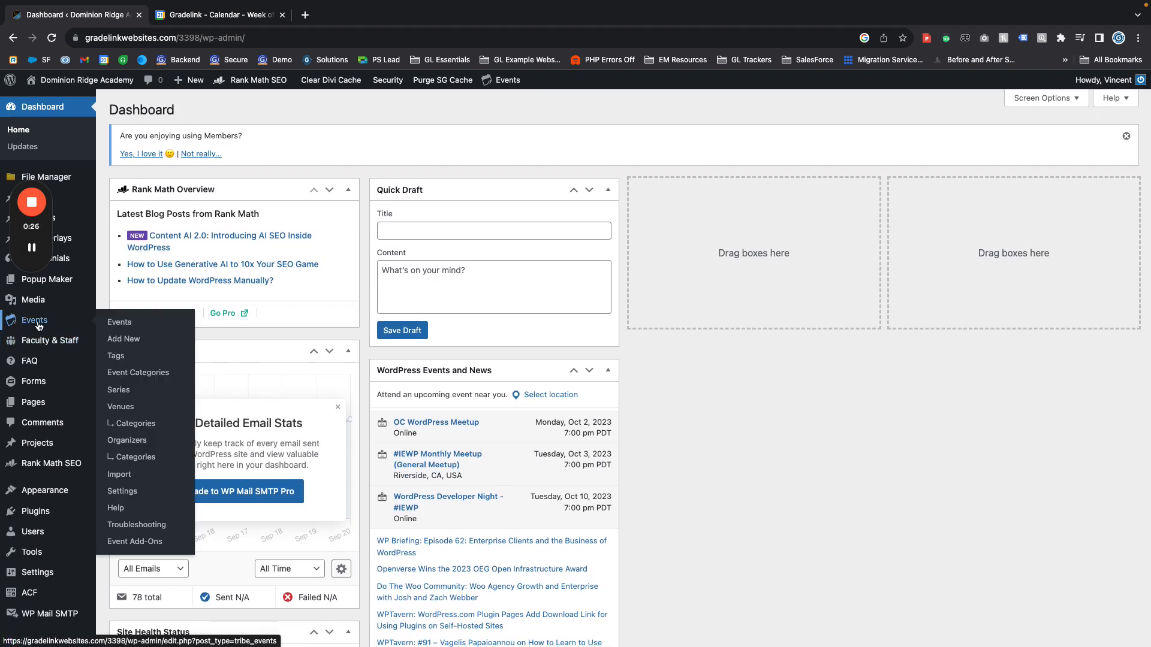
left_click(119, 475)
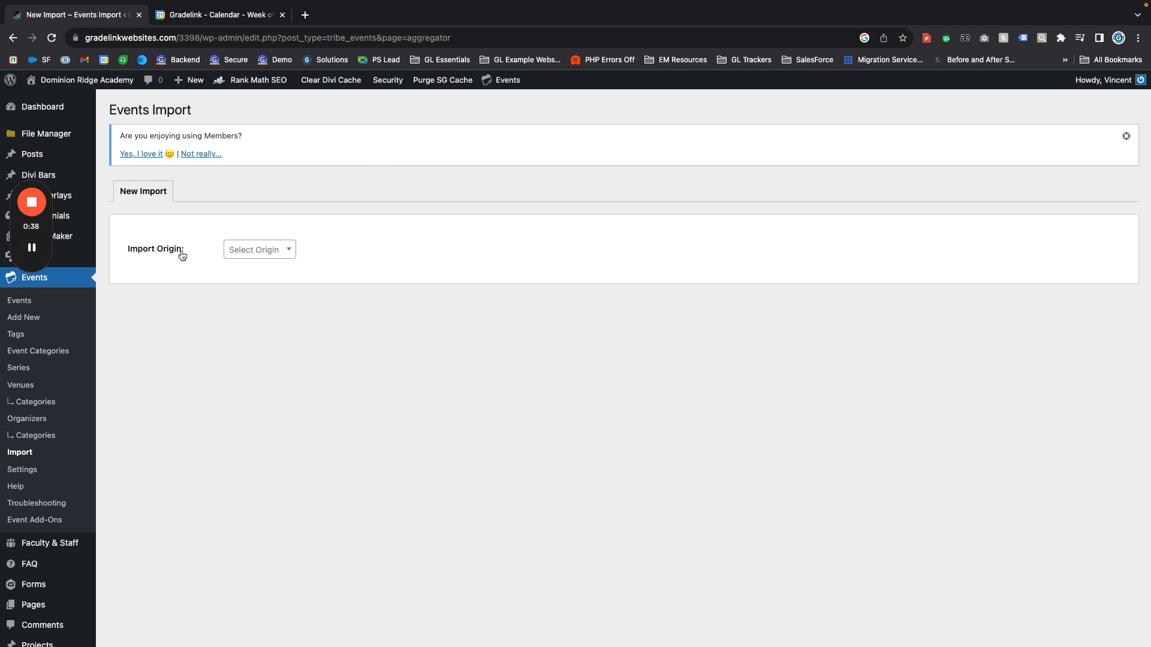
Set the import origin to Google Calendar and name the import "Academic Calendar"
left_click(276, 255)
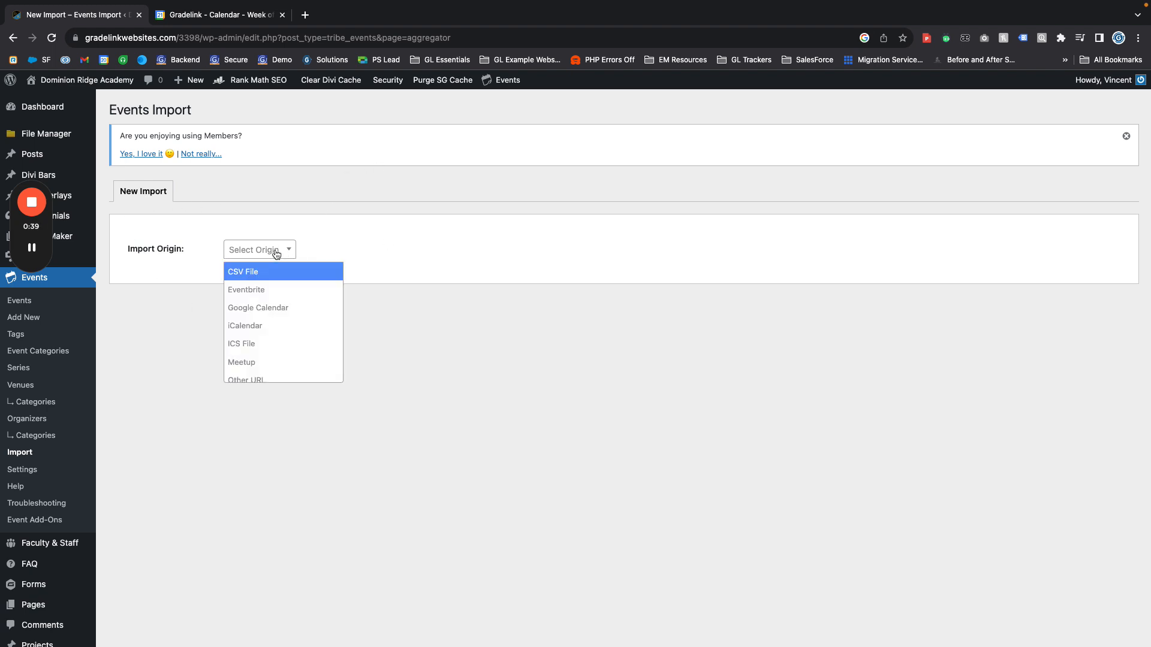
left_click(280, 312)
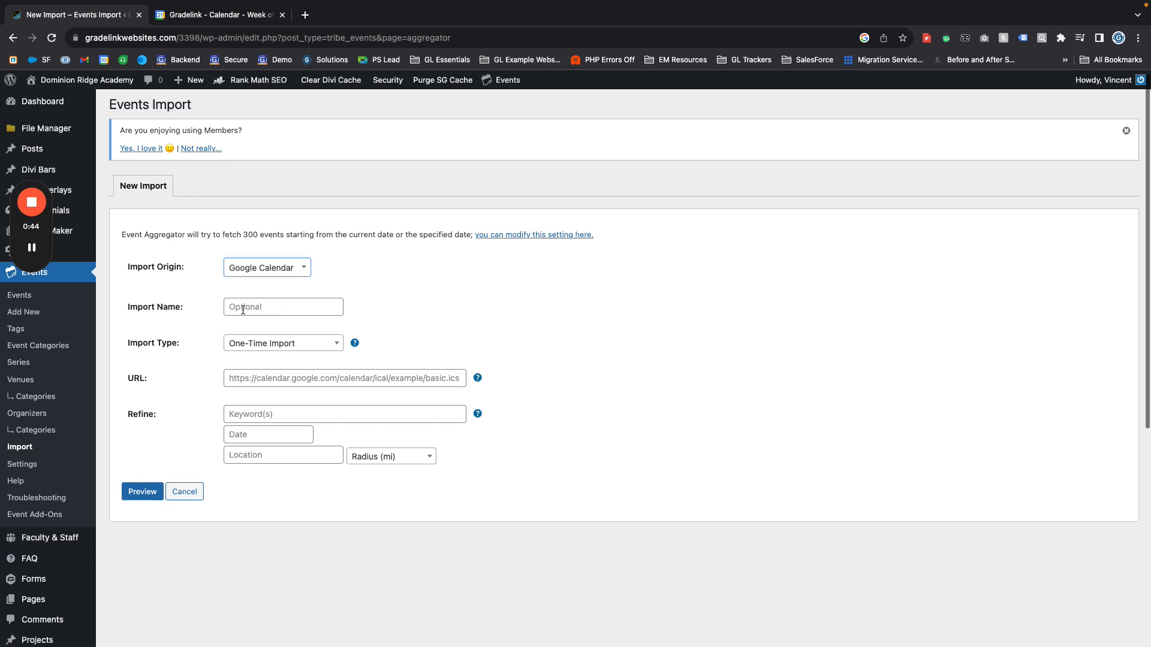
left_click(252, 308)
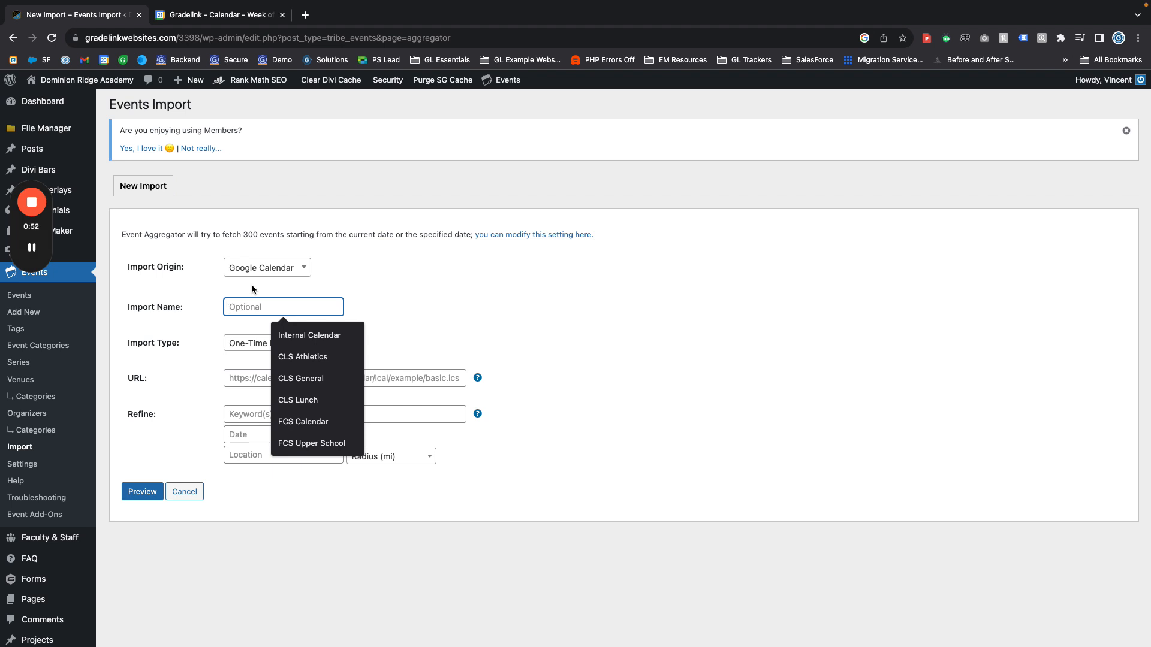
type("Academic")
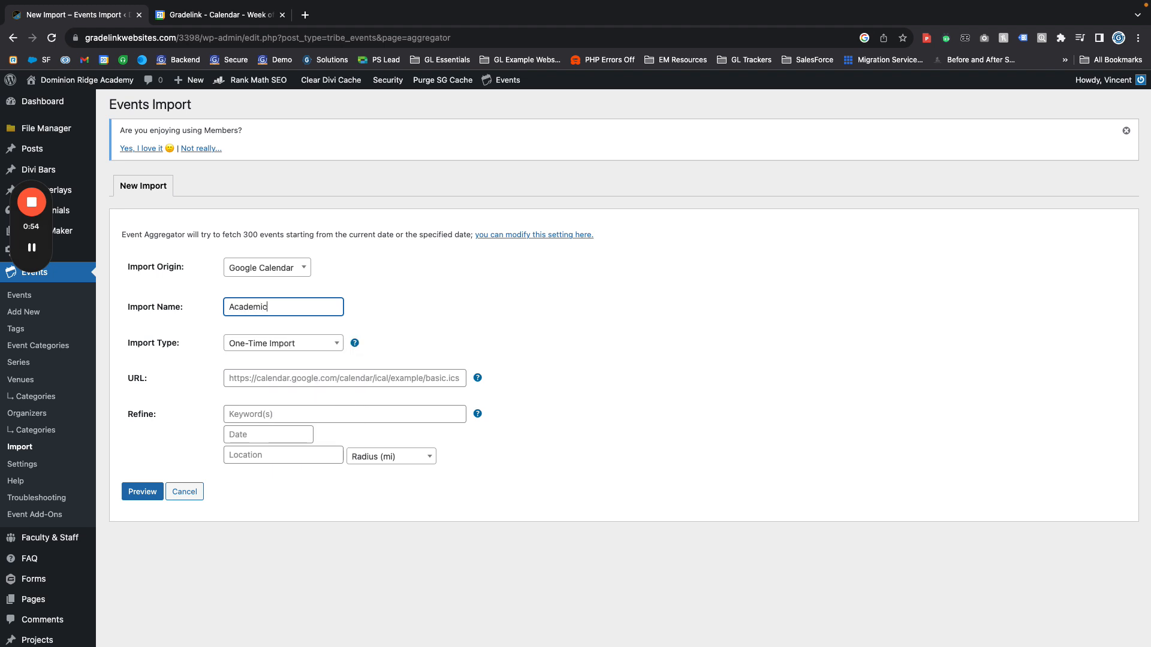
type(" Calendar")
left_click(195, 344)
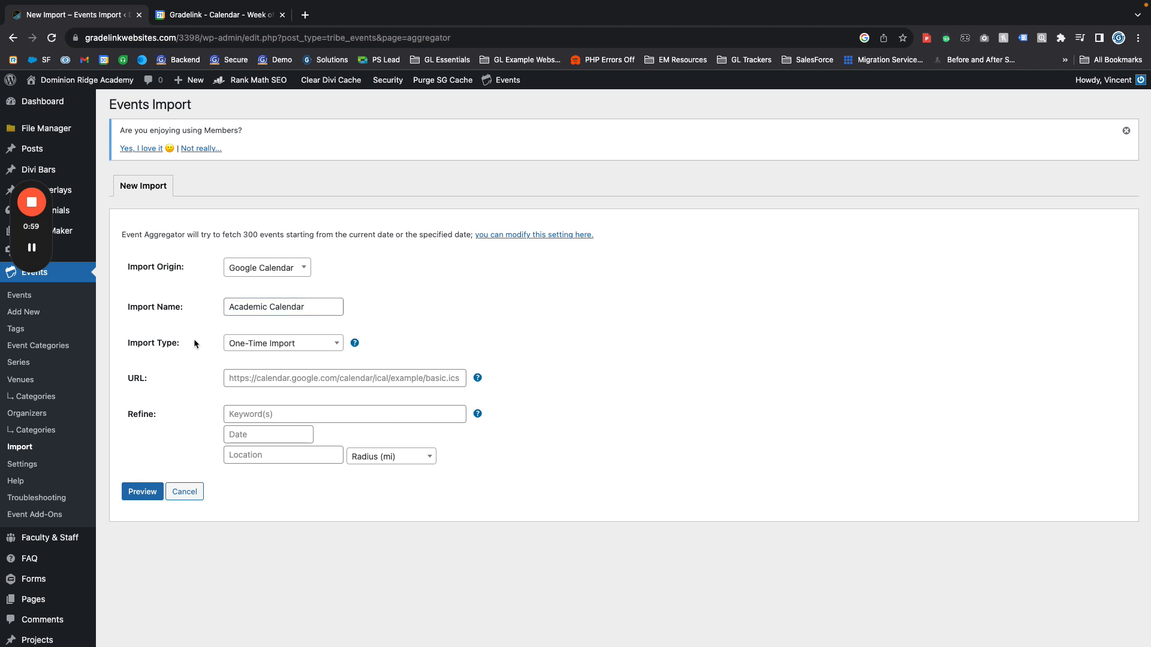
Change the import type to Scheduled Import
left_click(255, 345)
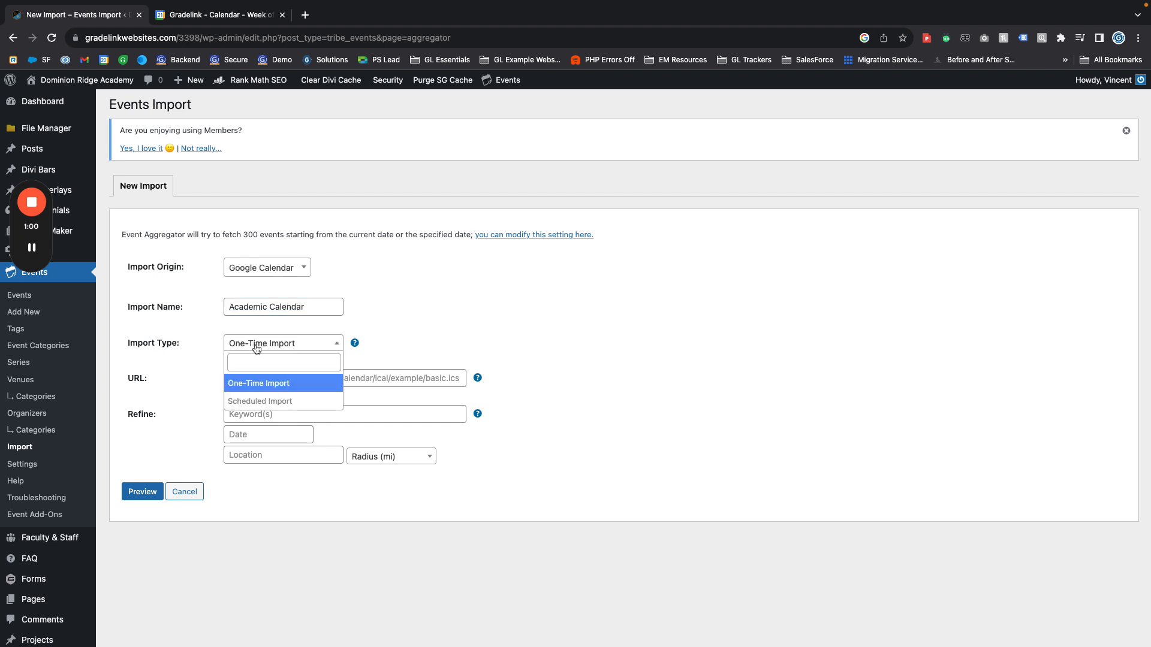
left_click(251, 402)
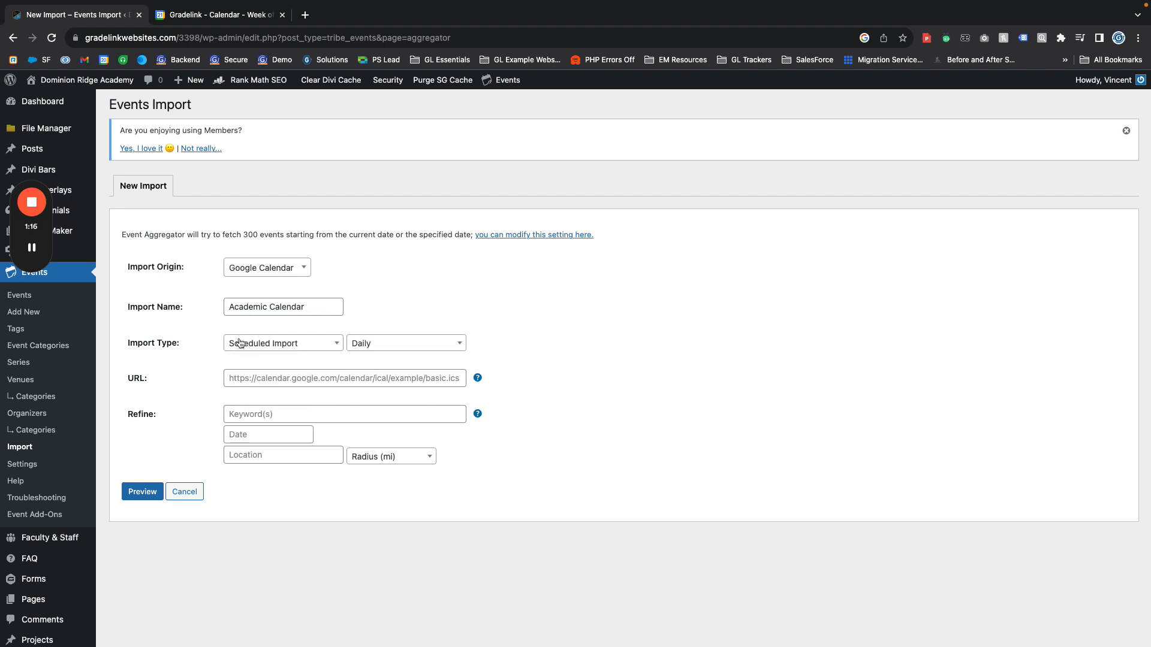
left_click(253, 351)
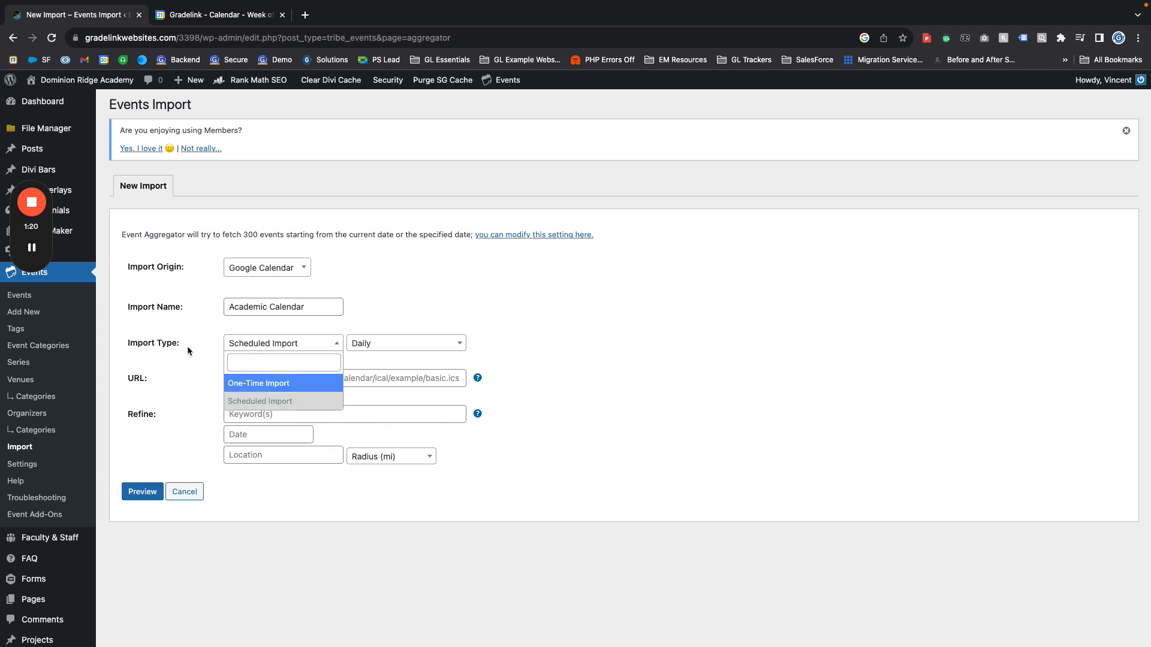
left_click(185, 328)
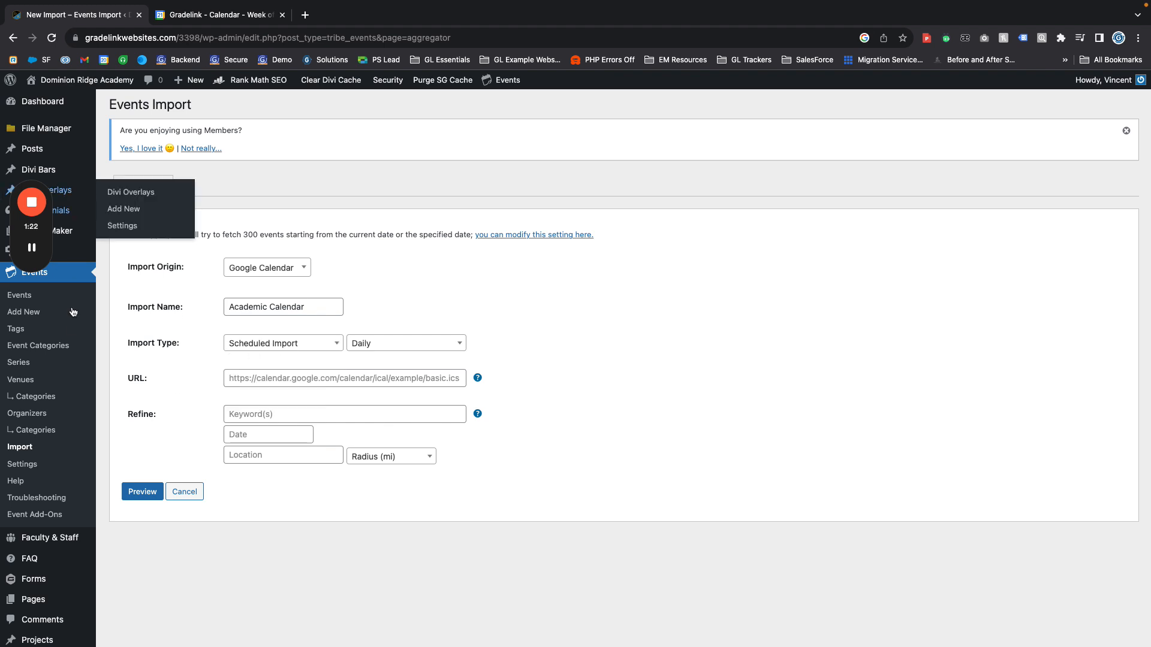
Examine the frequency options available for the scheduled import without changing the selection
left_click(390, 347)
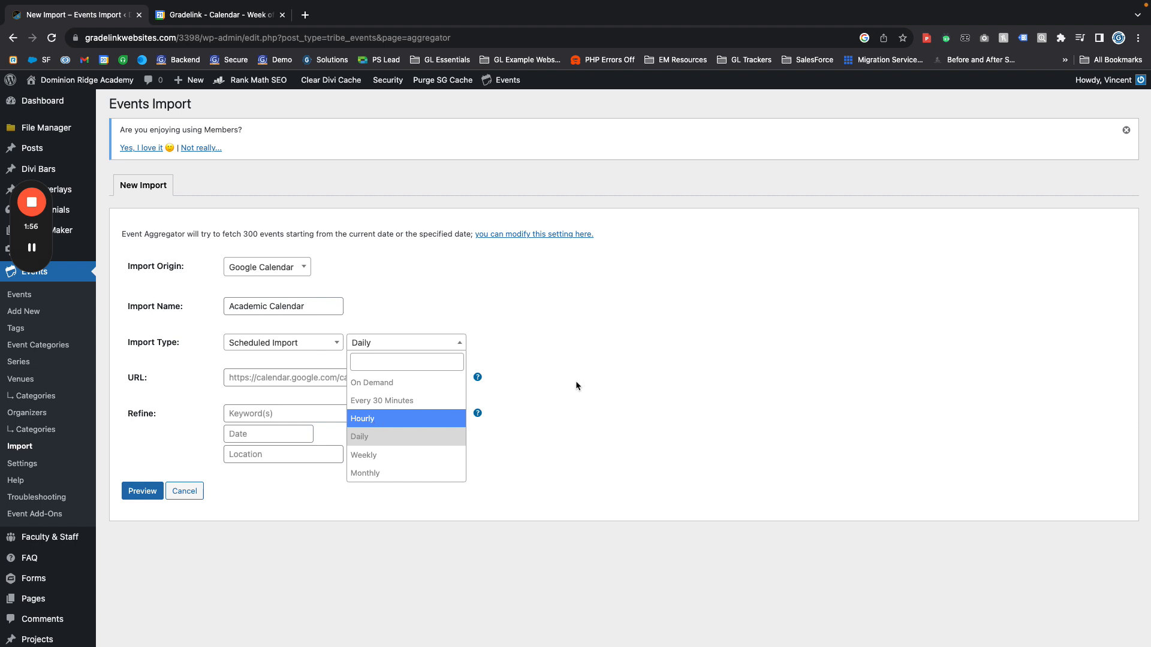
left_click(549, 387)
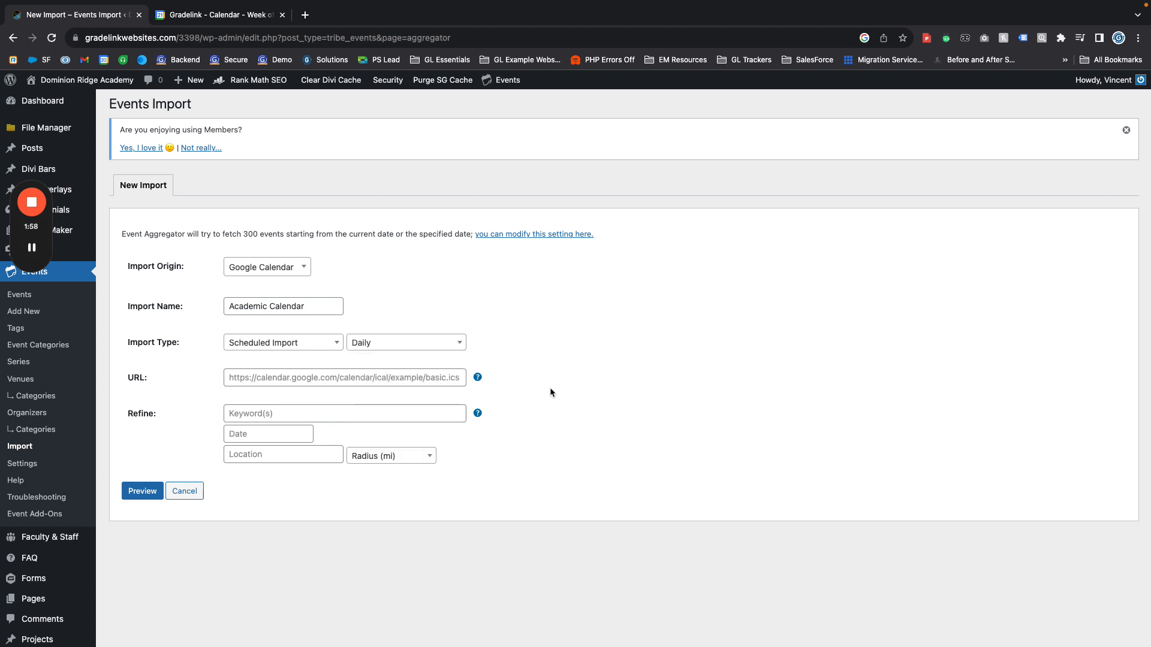
left_click(384, 343)
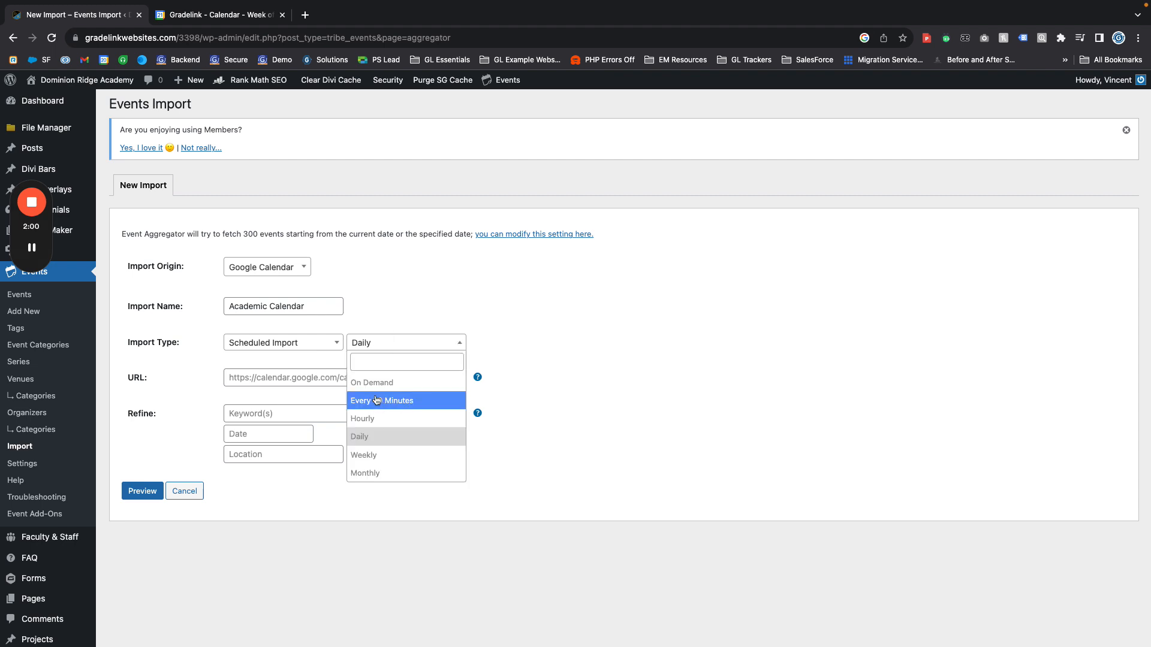
left_click(607, 387)
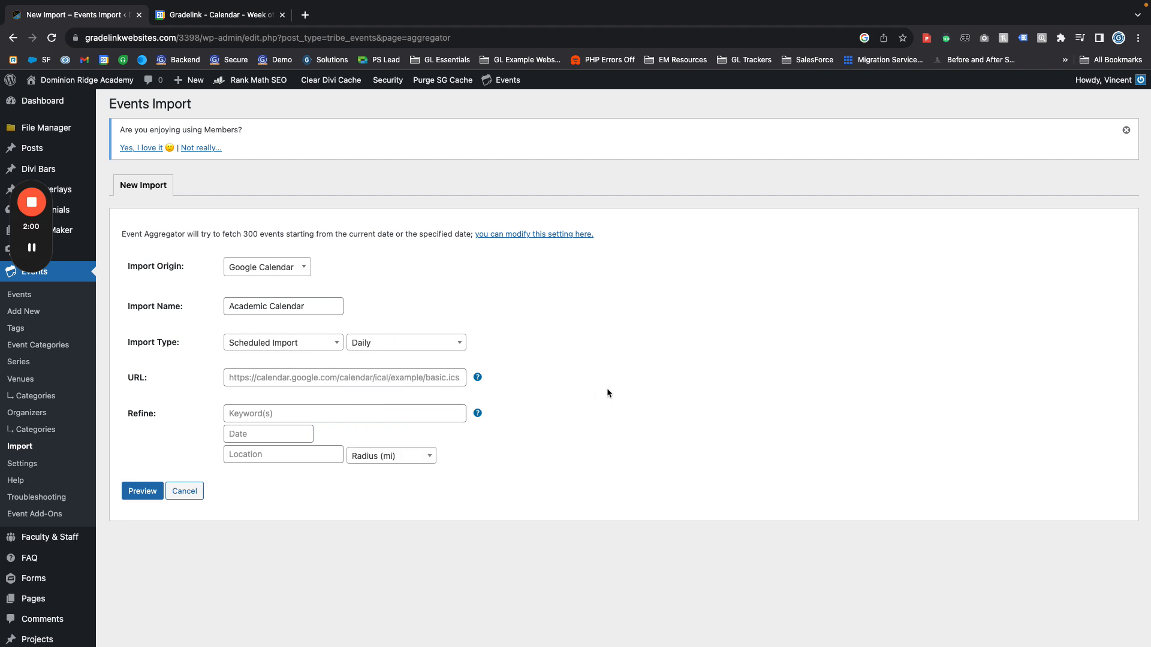
left_click(374, 347)
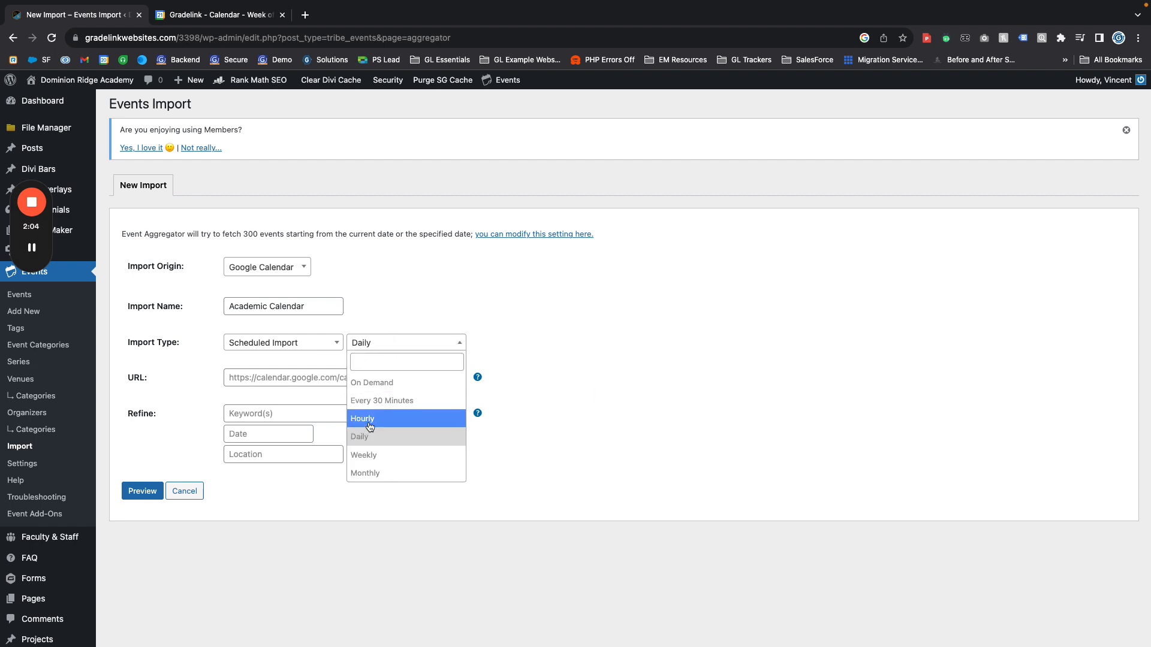
left_click(562, 402)
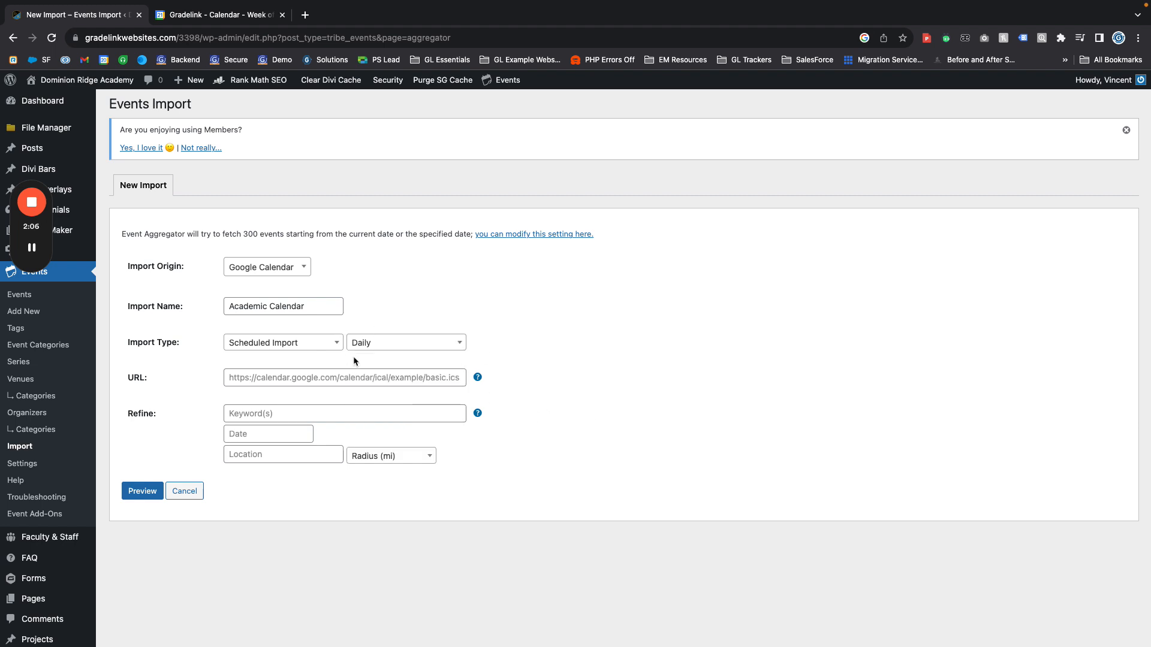
left_click(267, 379)
left_click(197, 388)
left_click(251, 379)
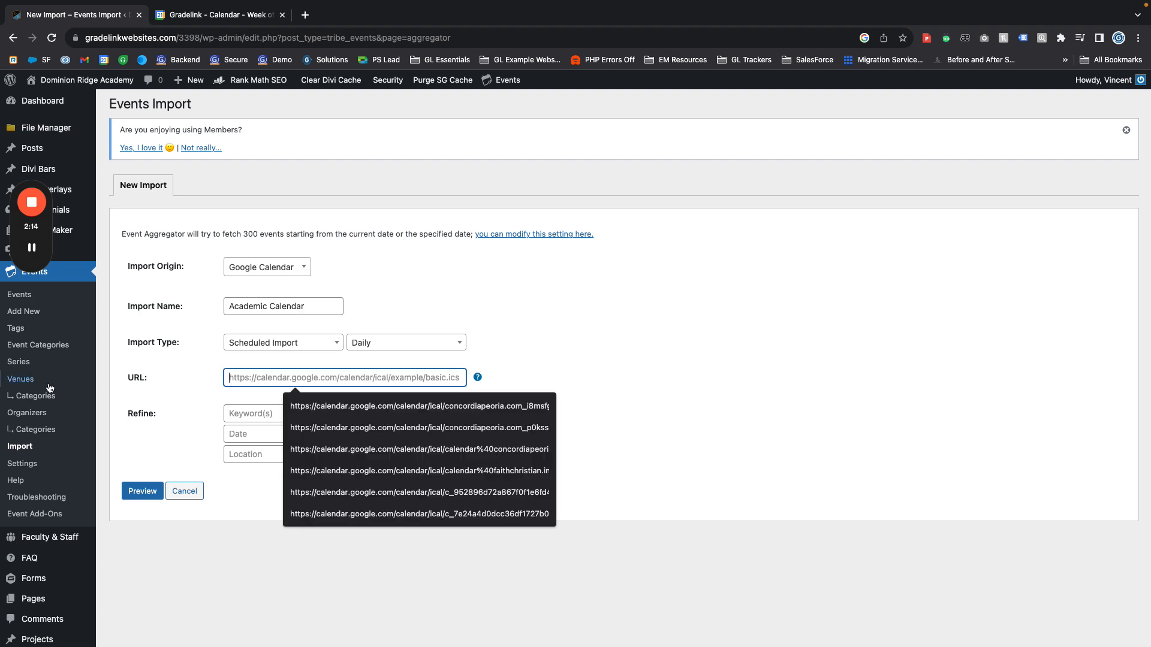
left_click(158, 387)
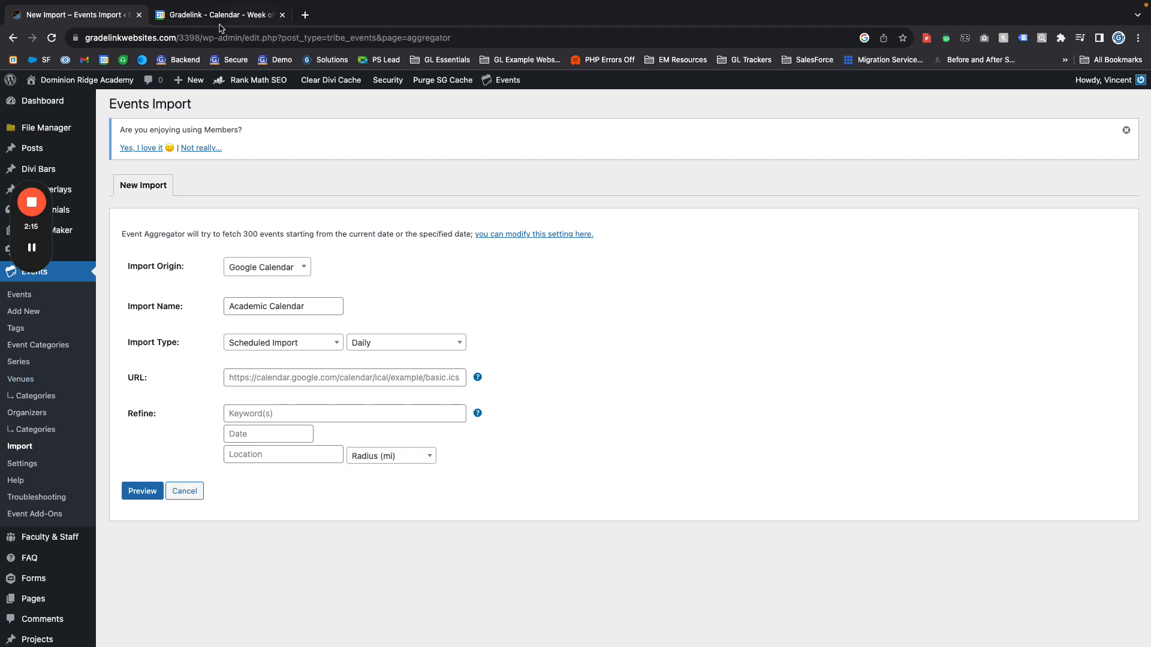
Switch to Google Calendar and open the settings and sharing page of the Gradelink Websites calendar
left_click(178, 18)
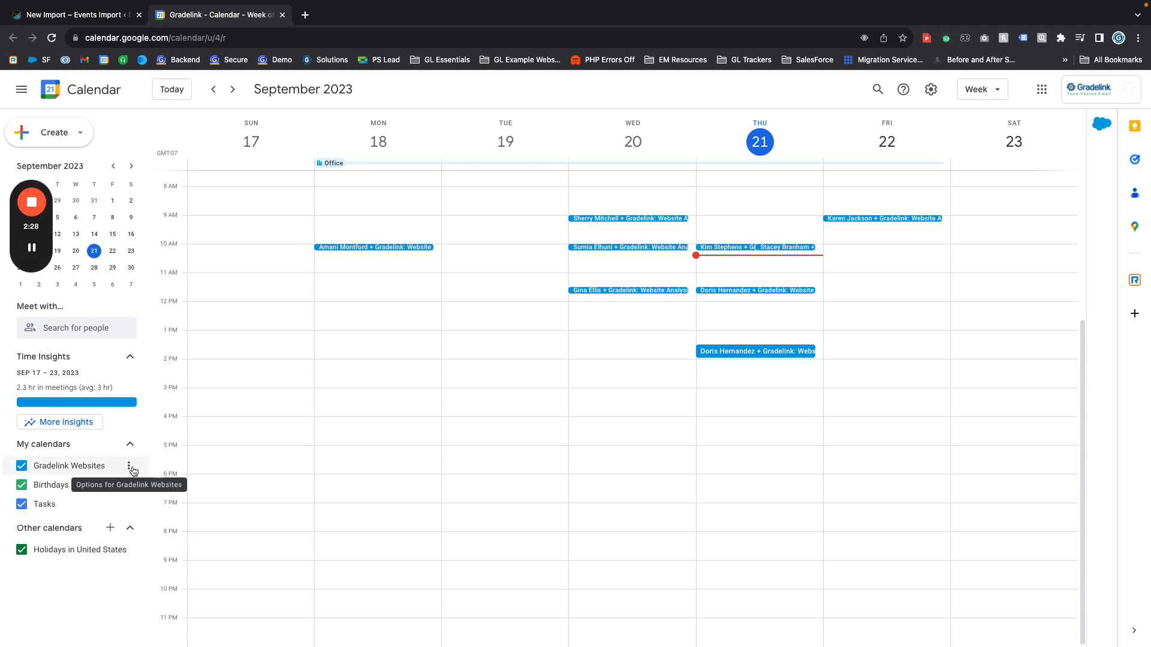
left_click(80, 6)
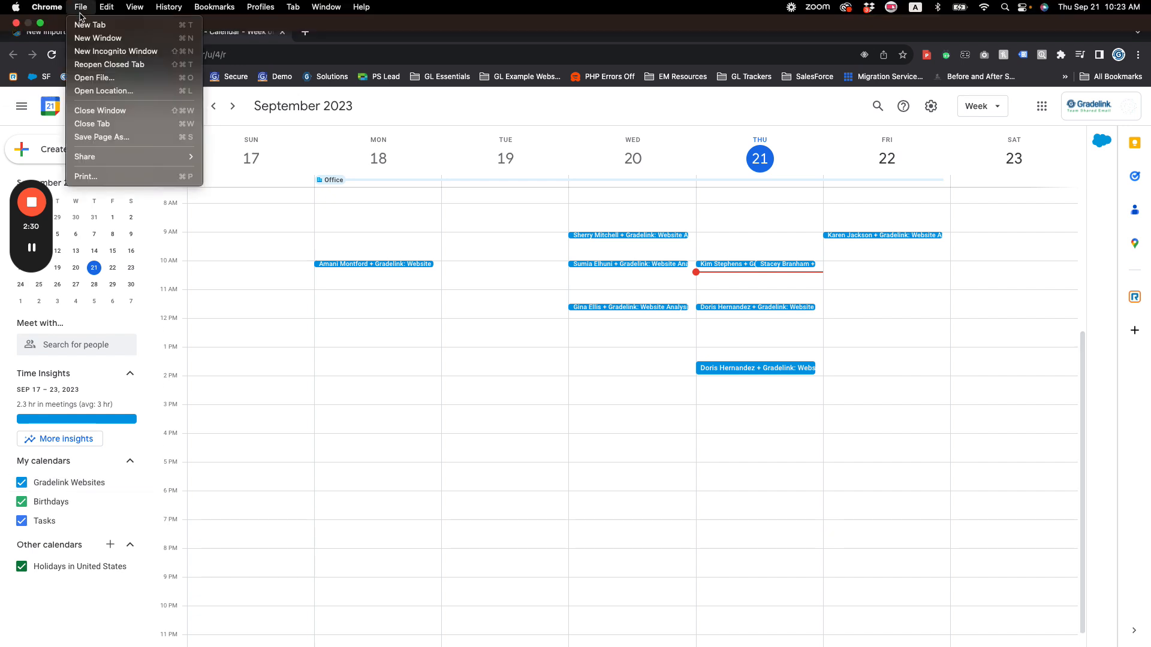
left_click(530, 42)
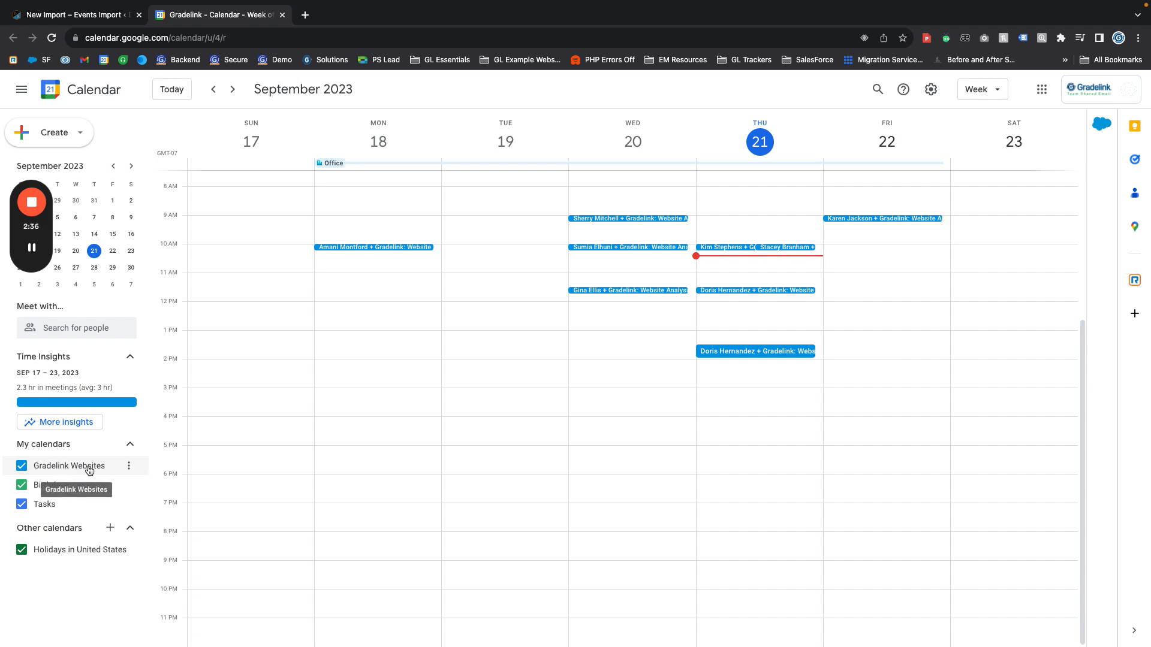
left_click(129, 467)
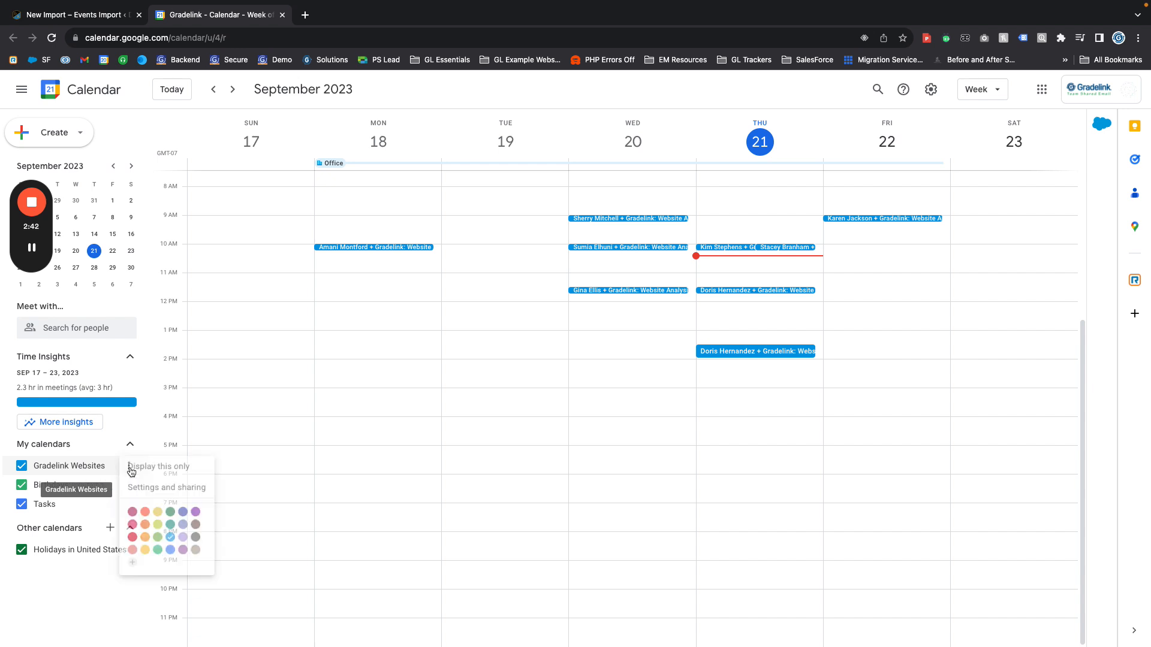
left_click(151, 499)
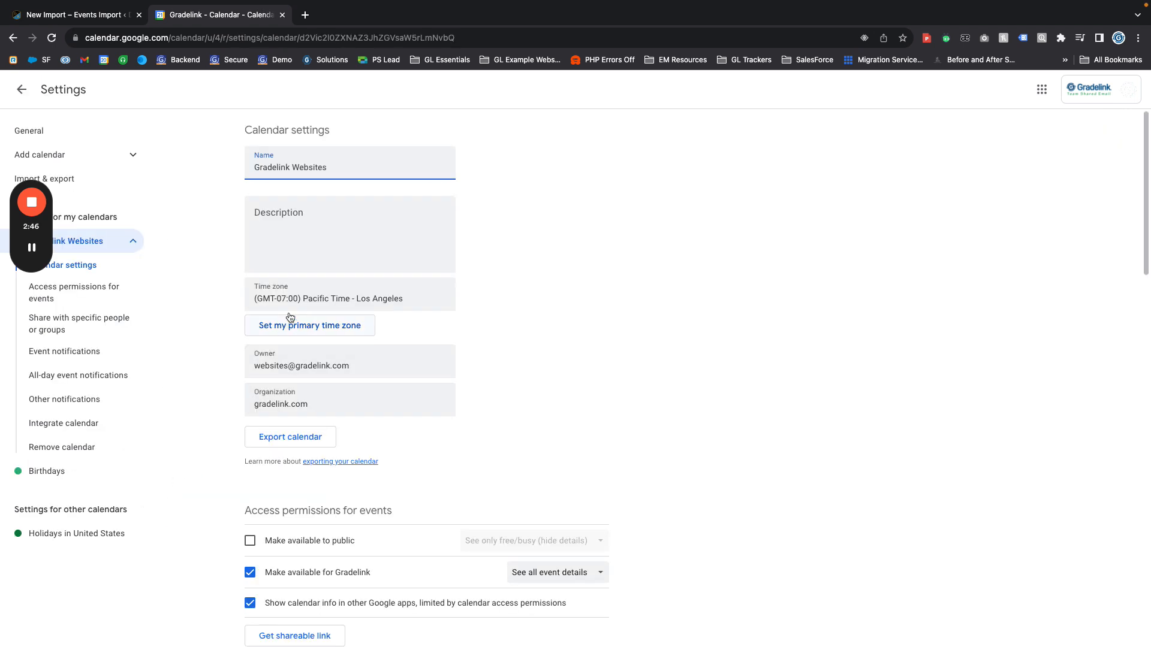
Examine the Integrate calendar section of the settings, including the calendar's public URL and embed code
scroll(290, 198, "down", 7)
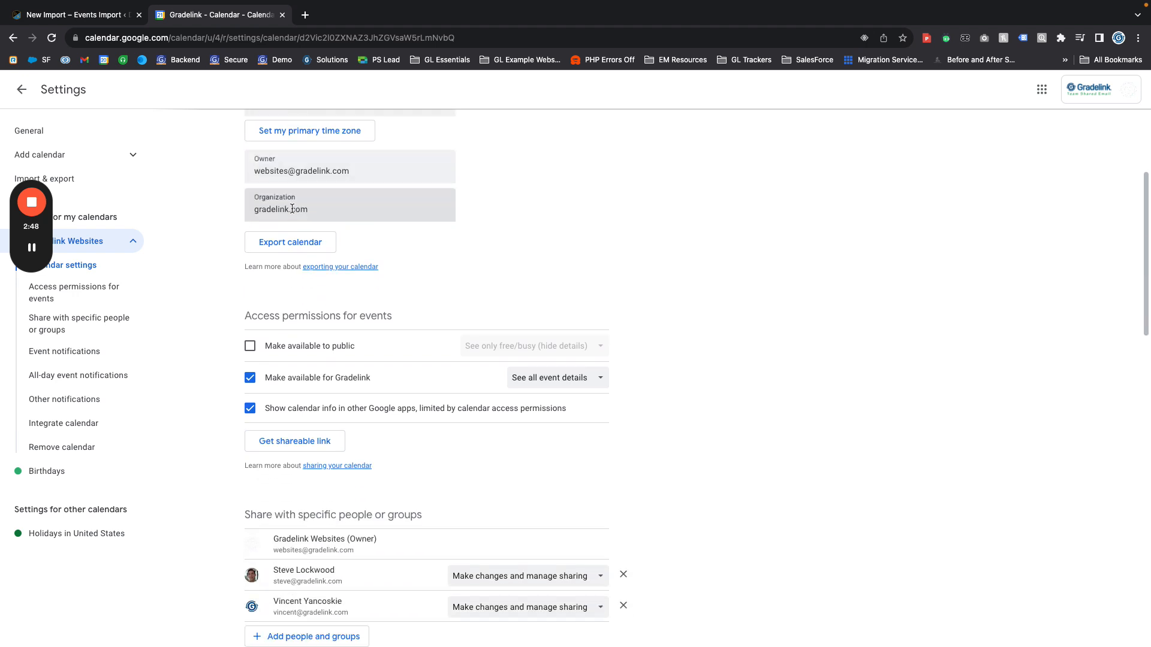
scroll(294, 218, "down", 15)
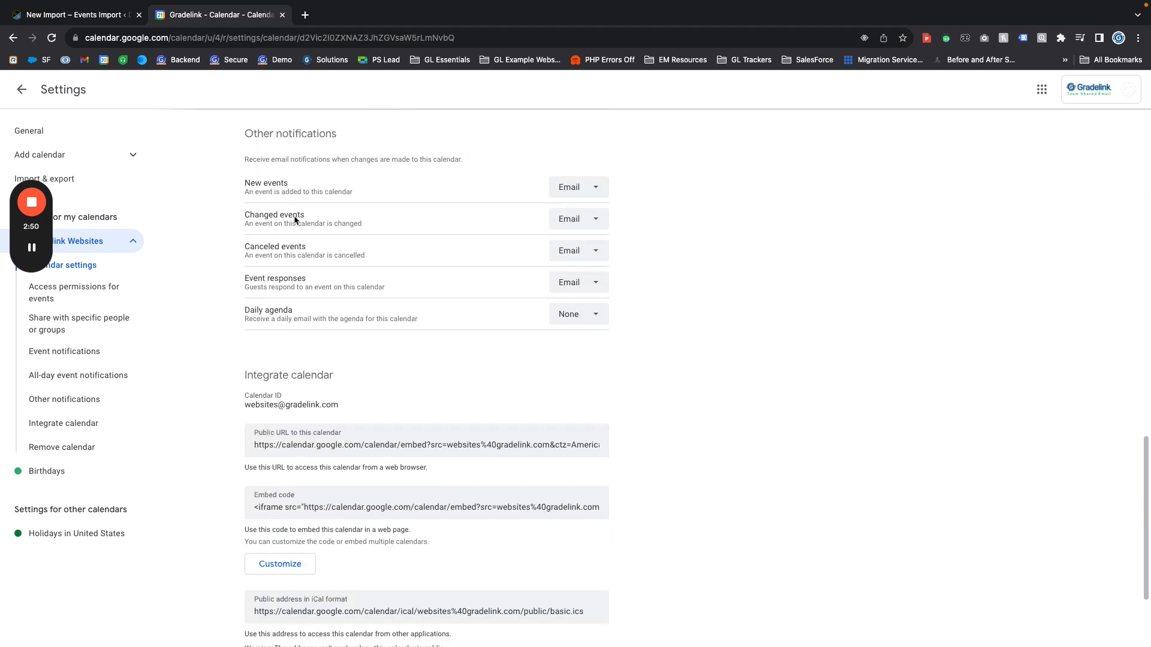
scroll(295, 216, "down", 1)
left_click_drag(245, 233, 368, 239)
left_click(380, 252)
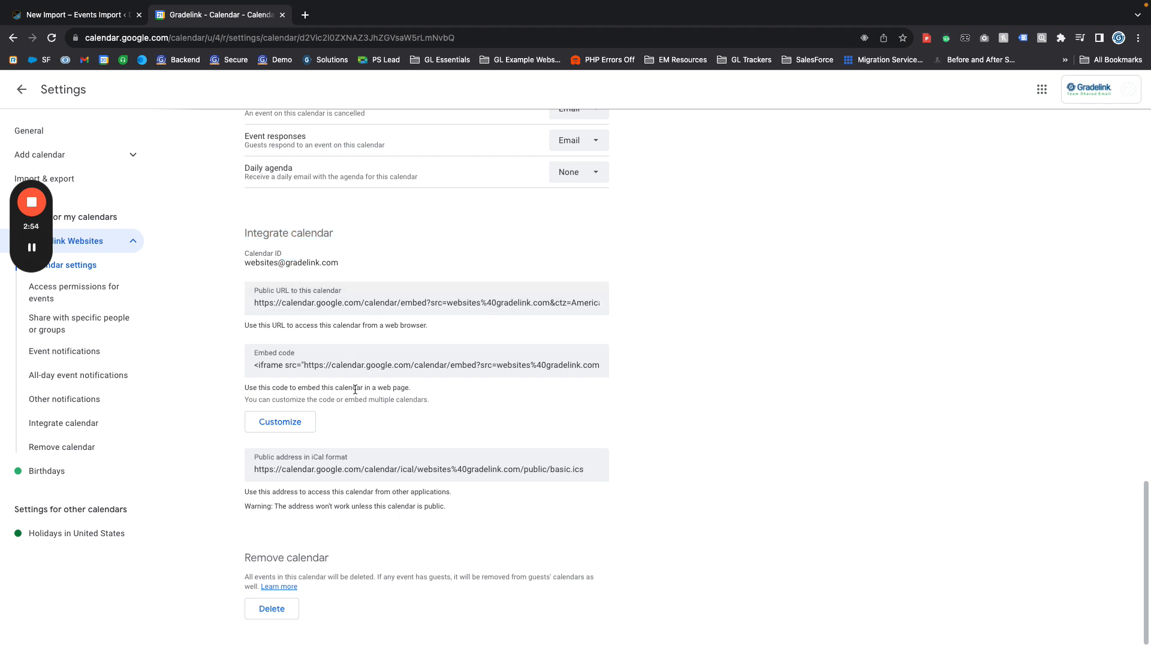
scroll(265, 471, "up", 1)
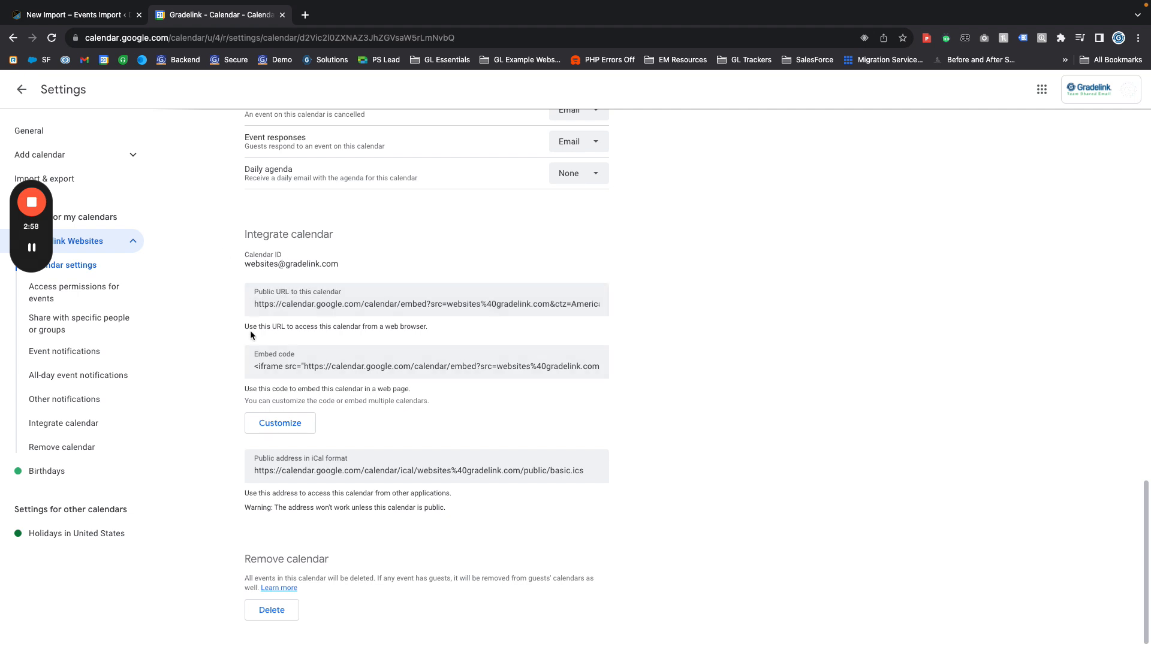
left_click_drag(257, 304, 297, 359)
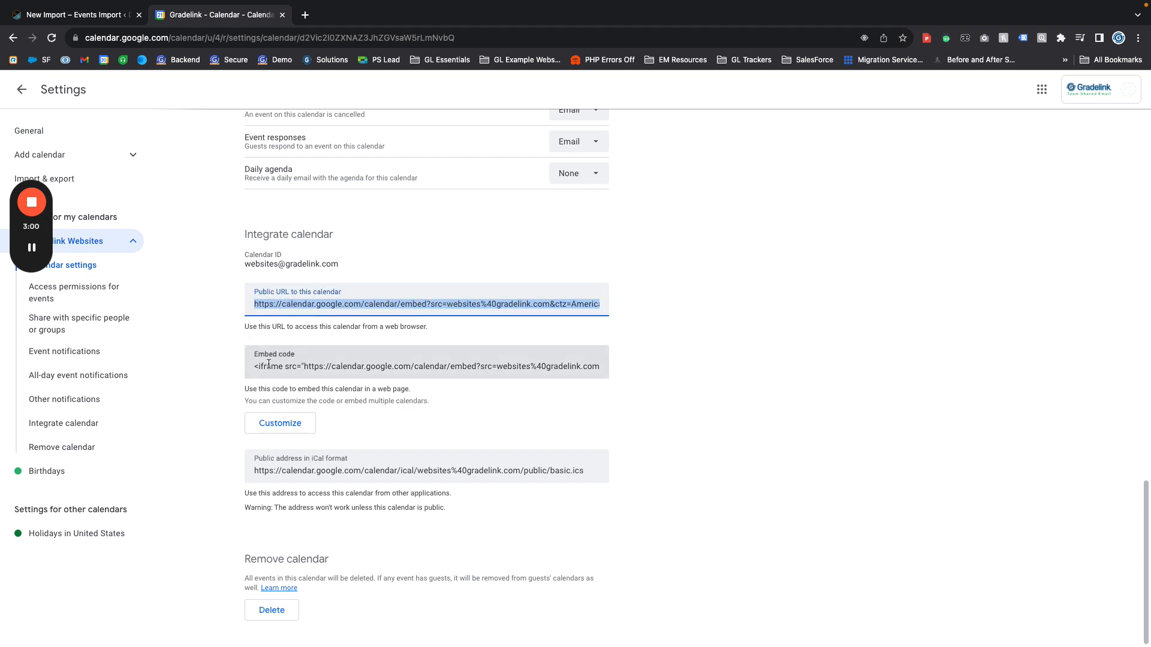
left_click(268, 364)
Select the calendar's entire public address in iCal format
left_click(294, 474)
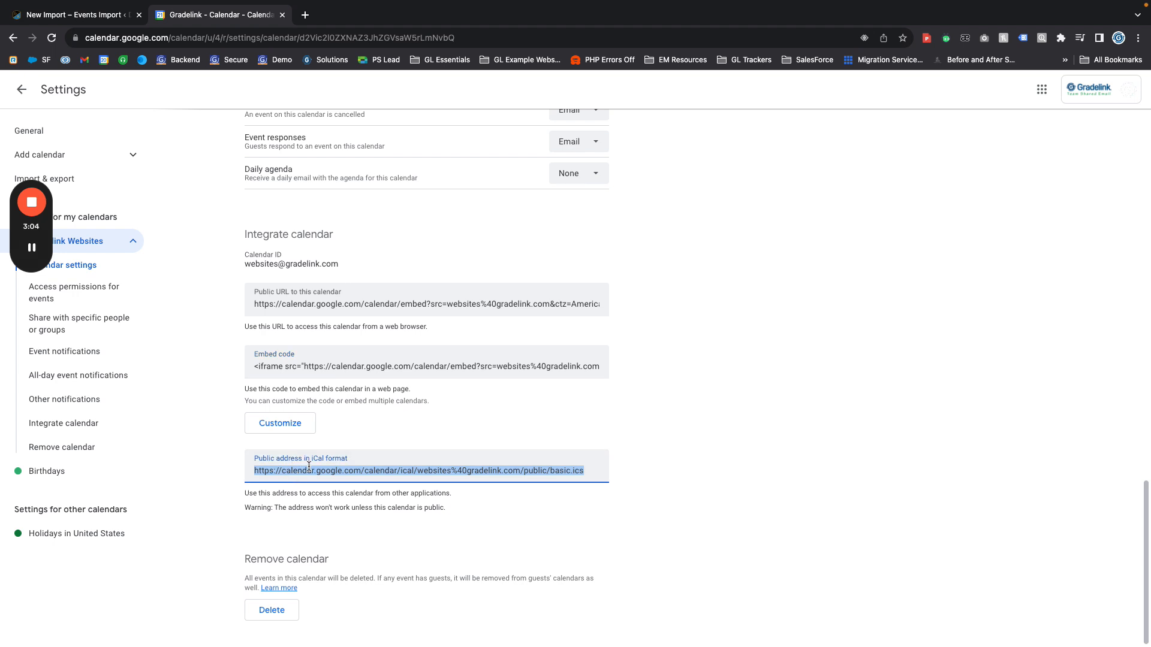
double_click(368, 471)
double_click(368, 471)
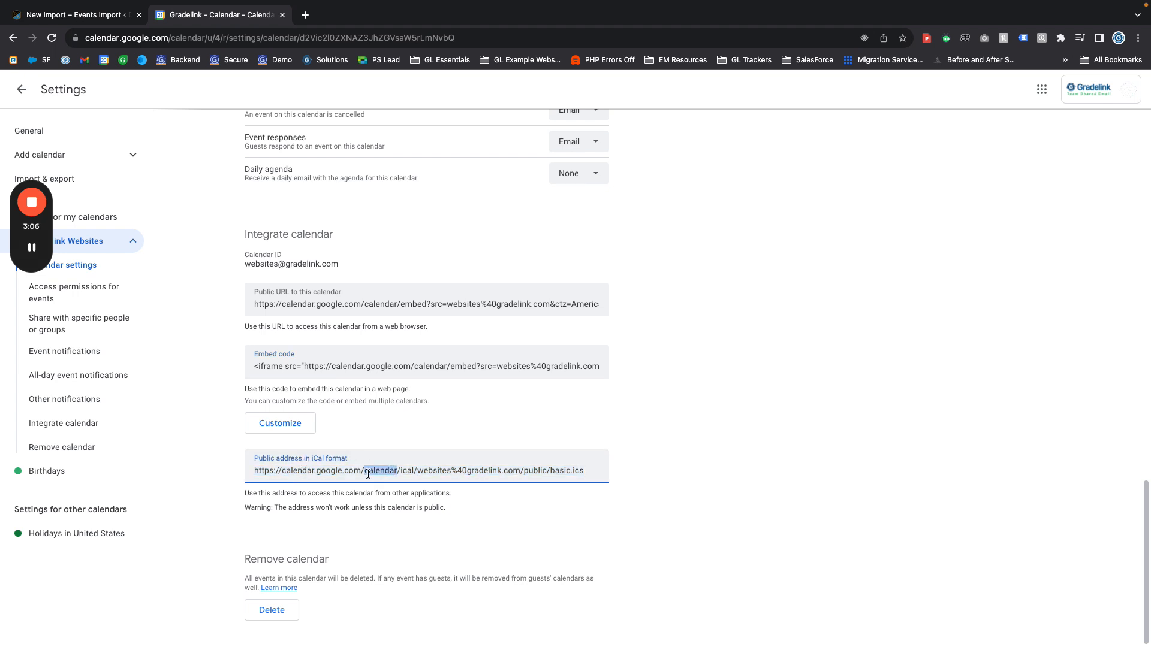
left_click(366, 472)
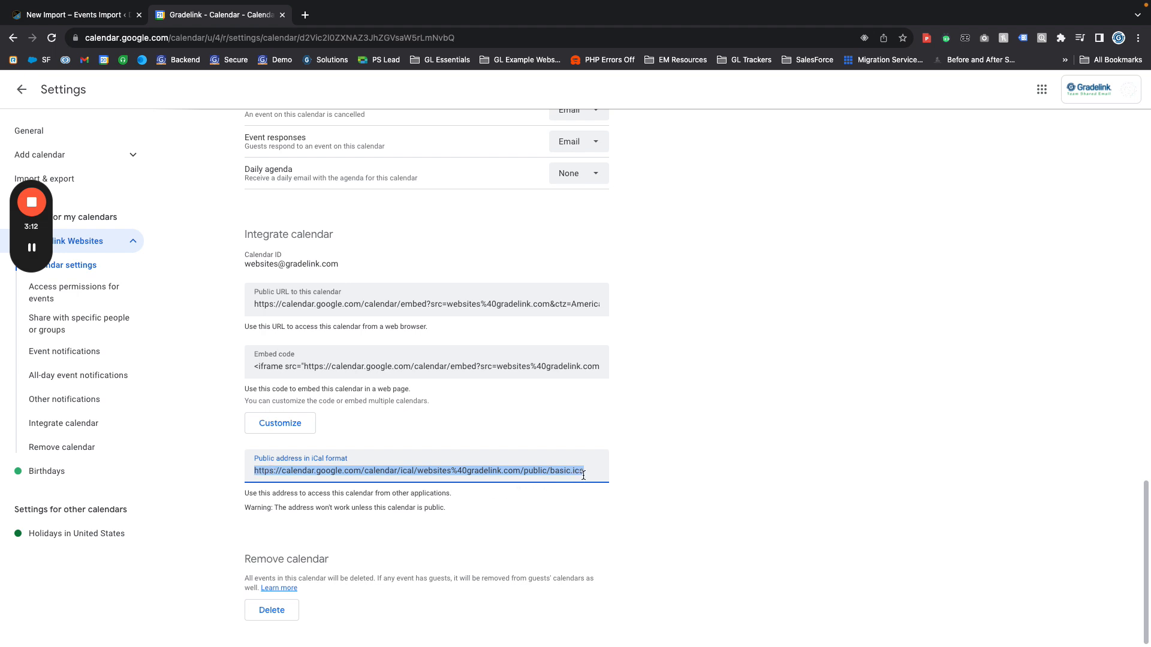
Copy the calendar's public iCal address and paste it as the URL of the Academic Calendar import in WordPress
right_click(564, 472)
left_click(583, 501)
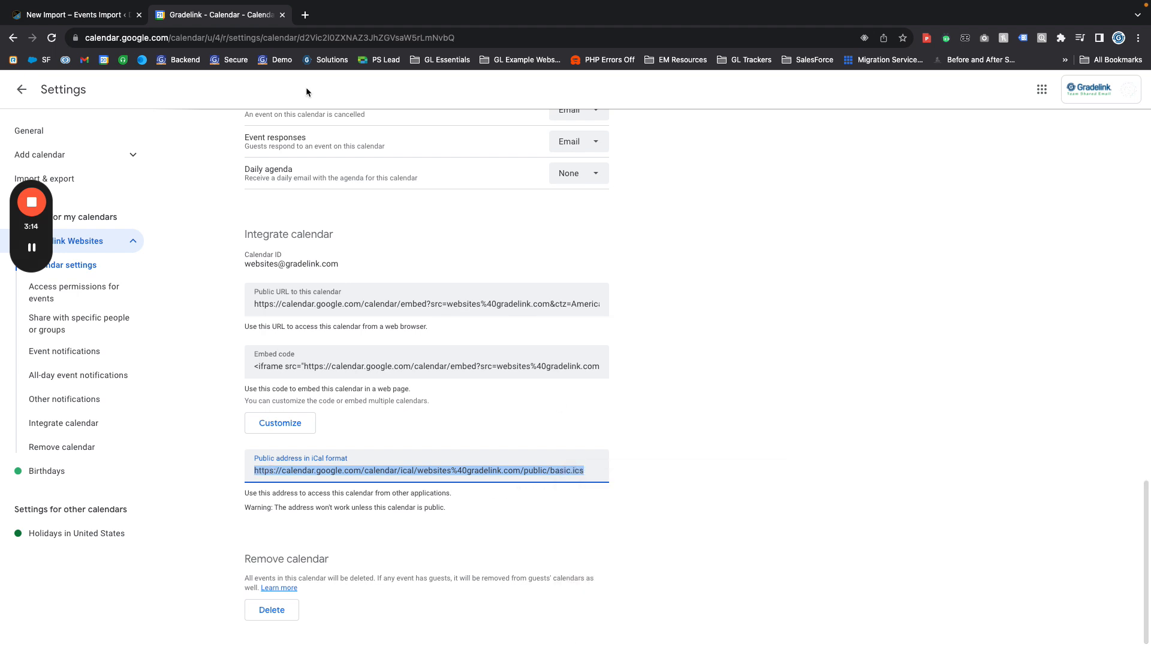
left_click(85, 16)
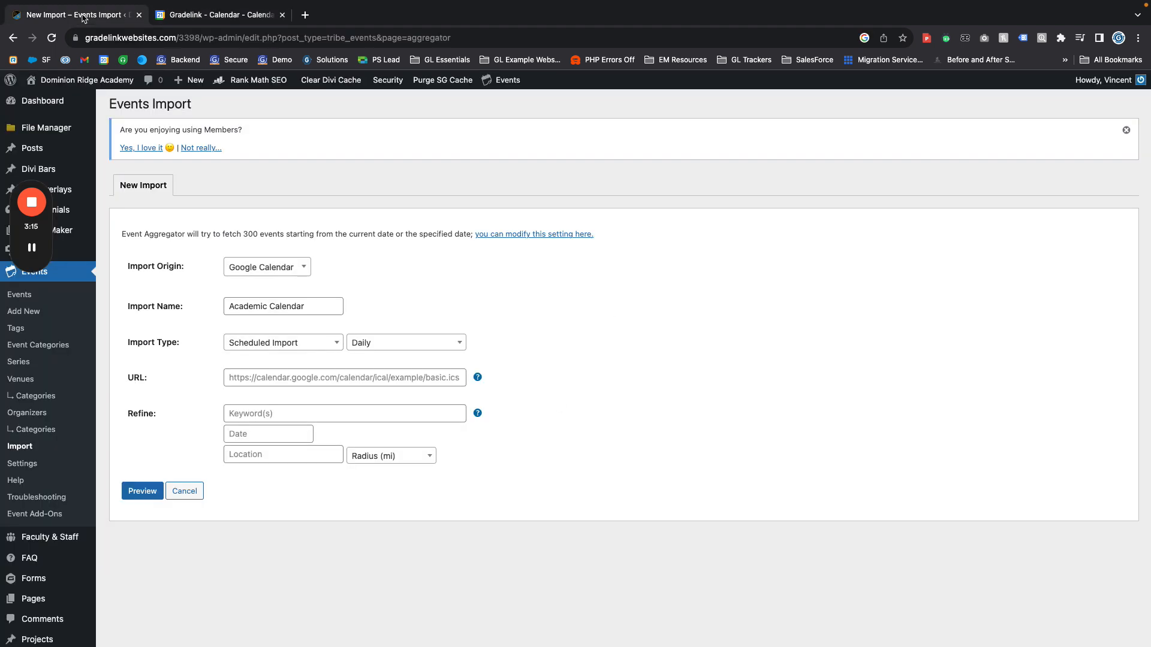
left_click(248, 380)
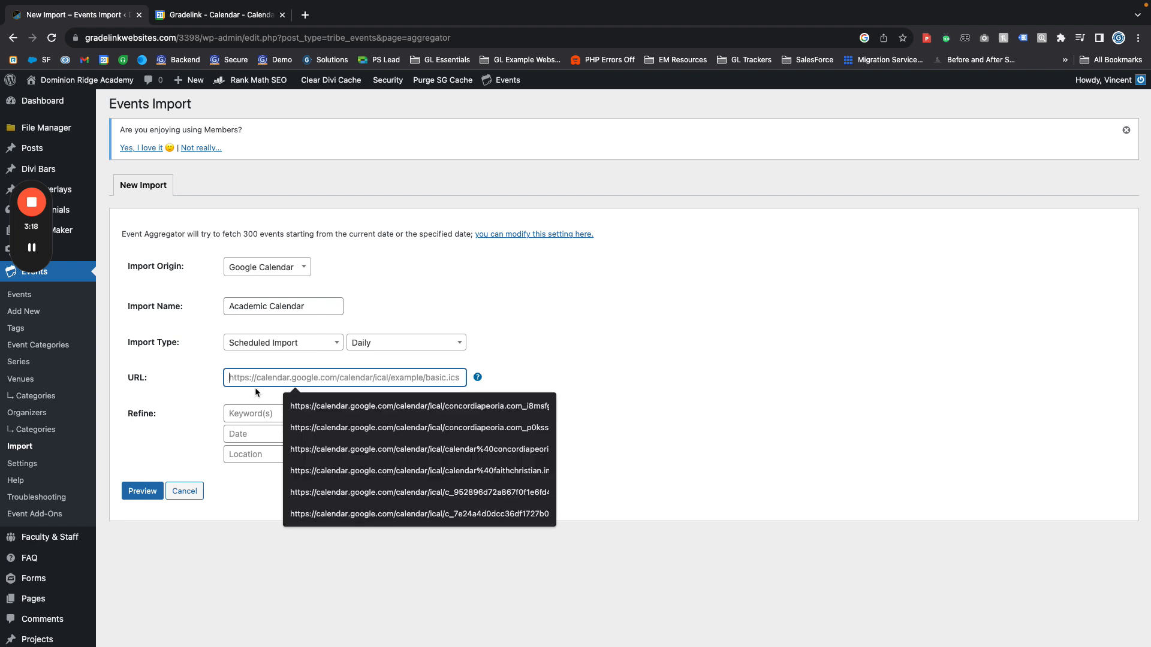
key("super+v")
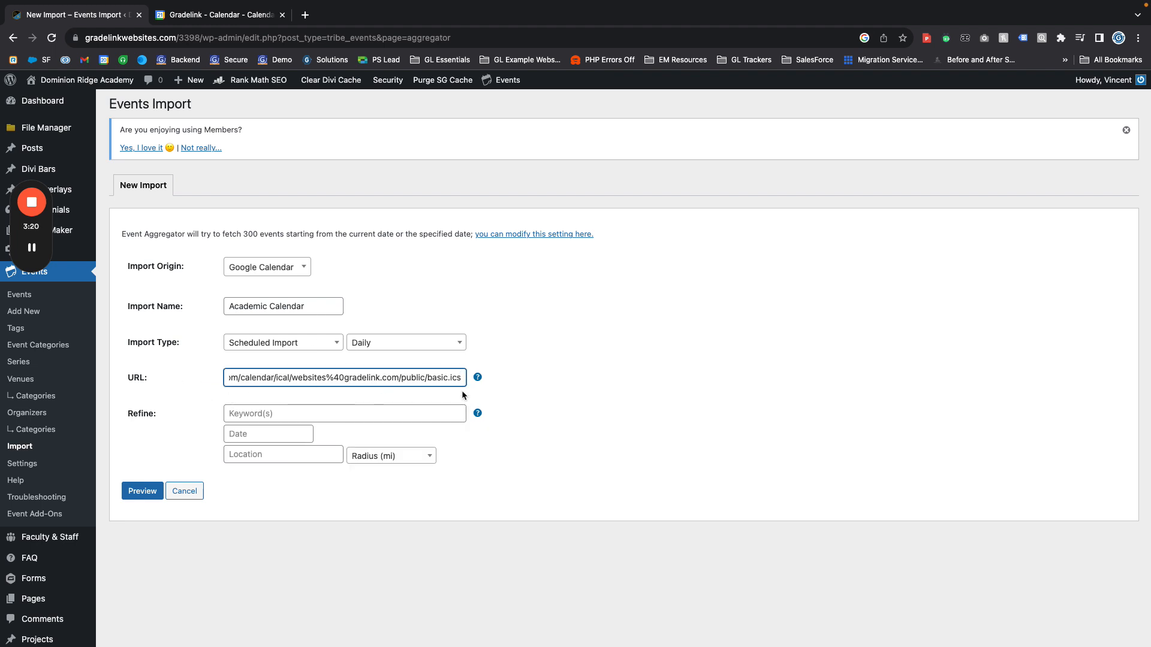
scroll(463, 379, "left", 3)
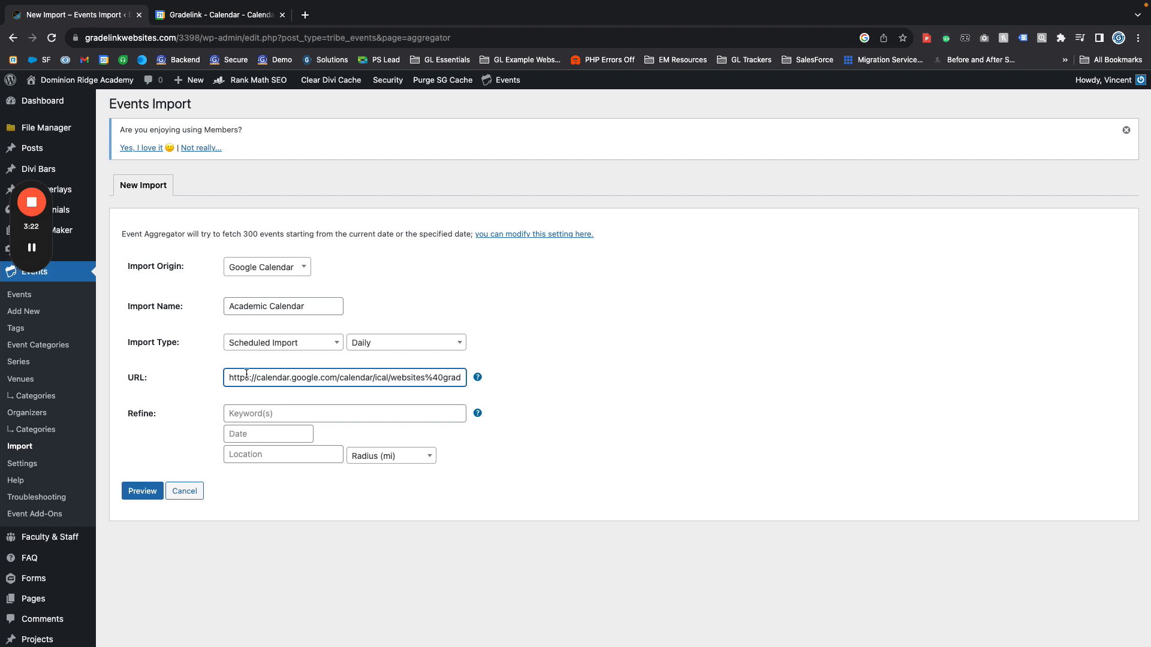
Preview the Academic Calendar import with the keyword, date and location filters left empty
left_click(247, 413)
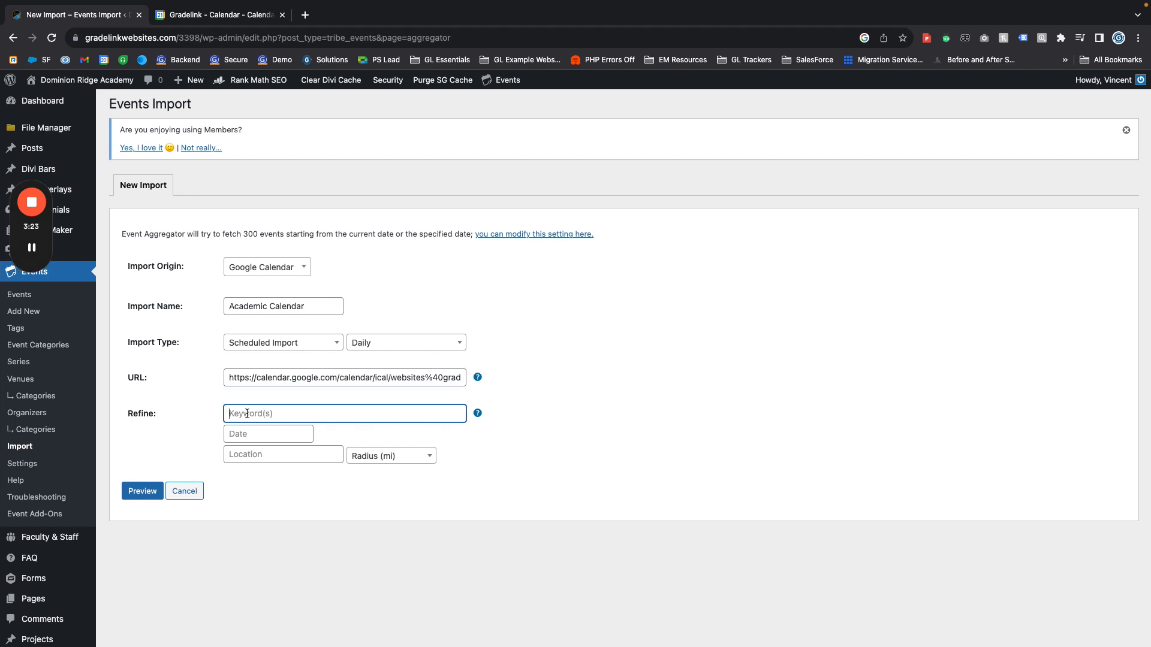
left_click(207, 412)
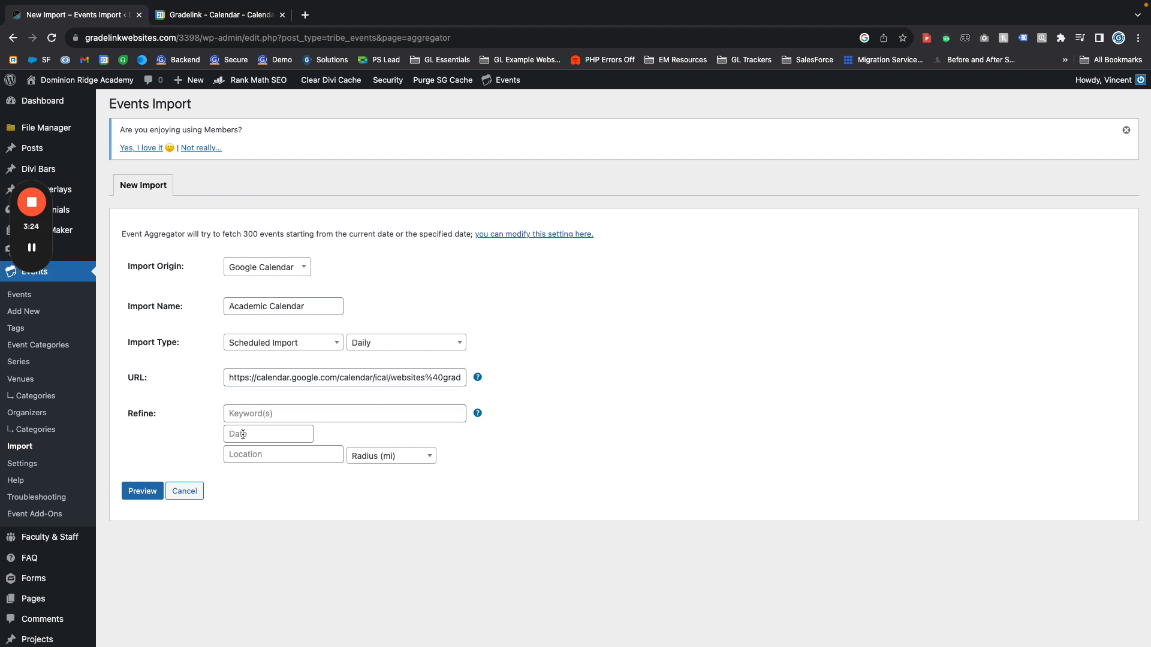
left_click(140, 493)
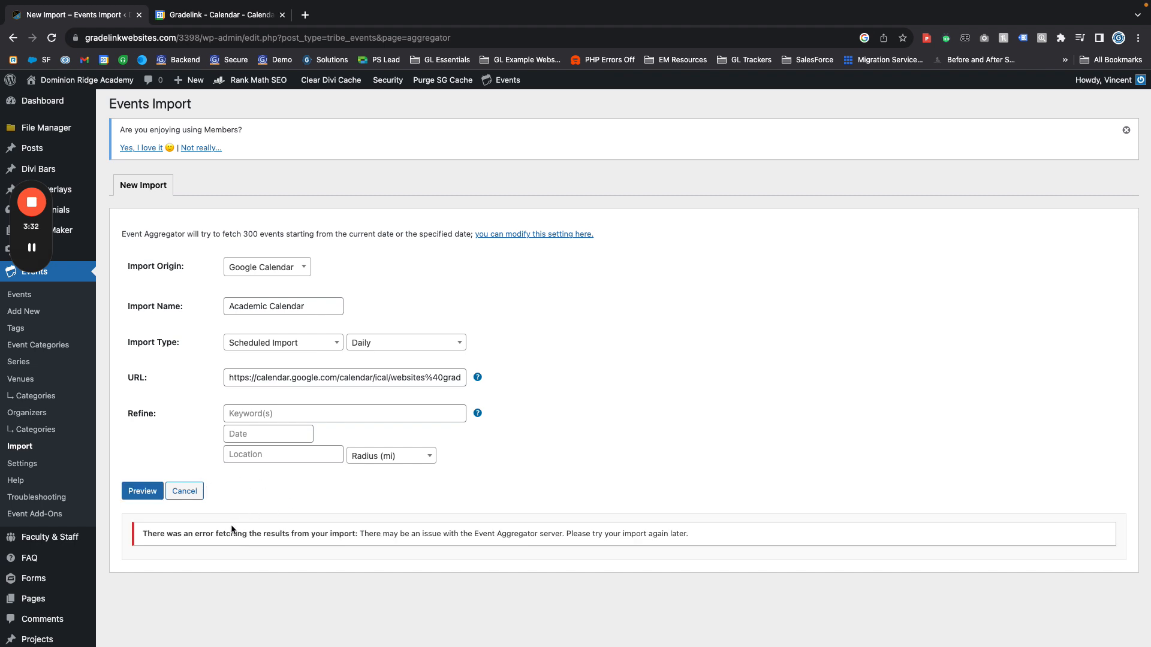
Read the full message shown below the import form about the preview request
left_click_drag(162, 534, 428, 542)
left_click(427, 541)
left_click_drag(475, 534, 143, 534)
double_click(550, 533)
triple_click(550, 534)
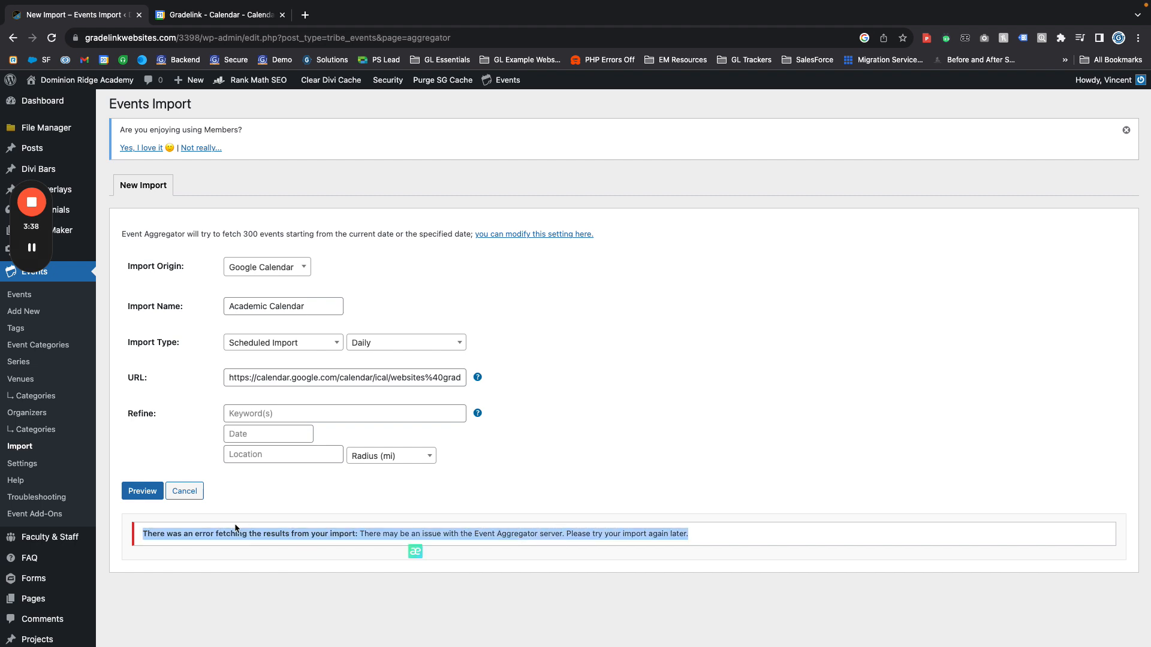
left_click(387, 541)
triple_click(387, 536)
Switch to Google Calendar and review the calendar's event access permissions, including public availability, and its public iCal address
left_click(208, 16)
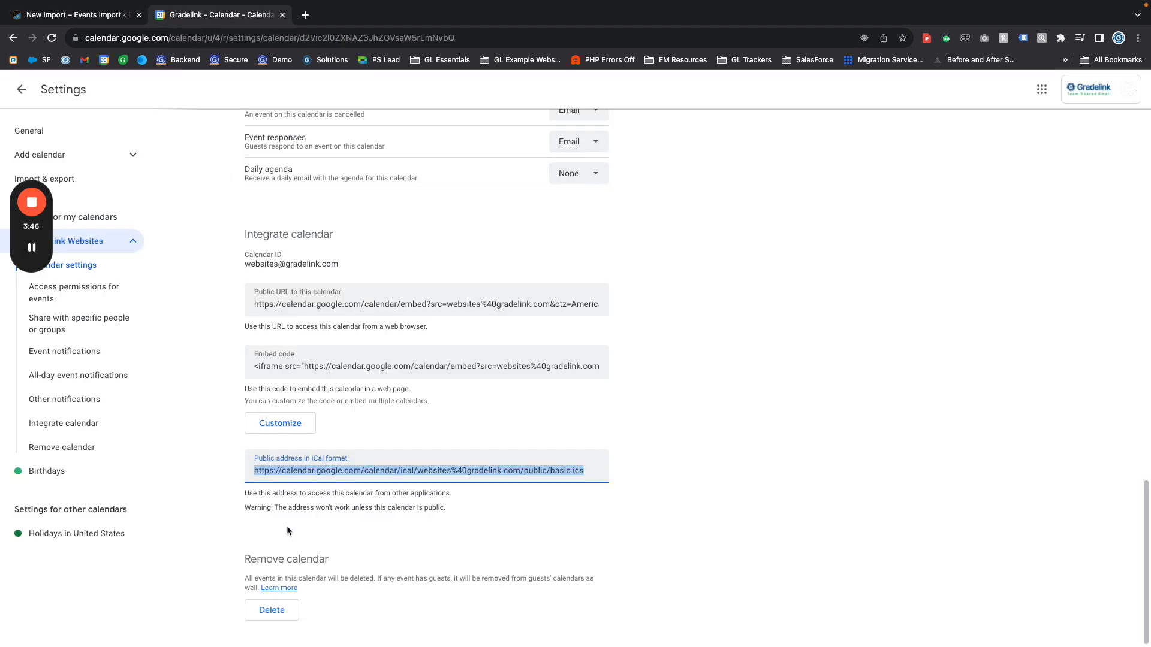
scroll(287, 526, "up", 4)
scroll(278, 483, "up", 10)
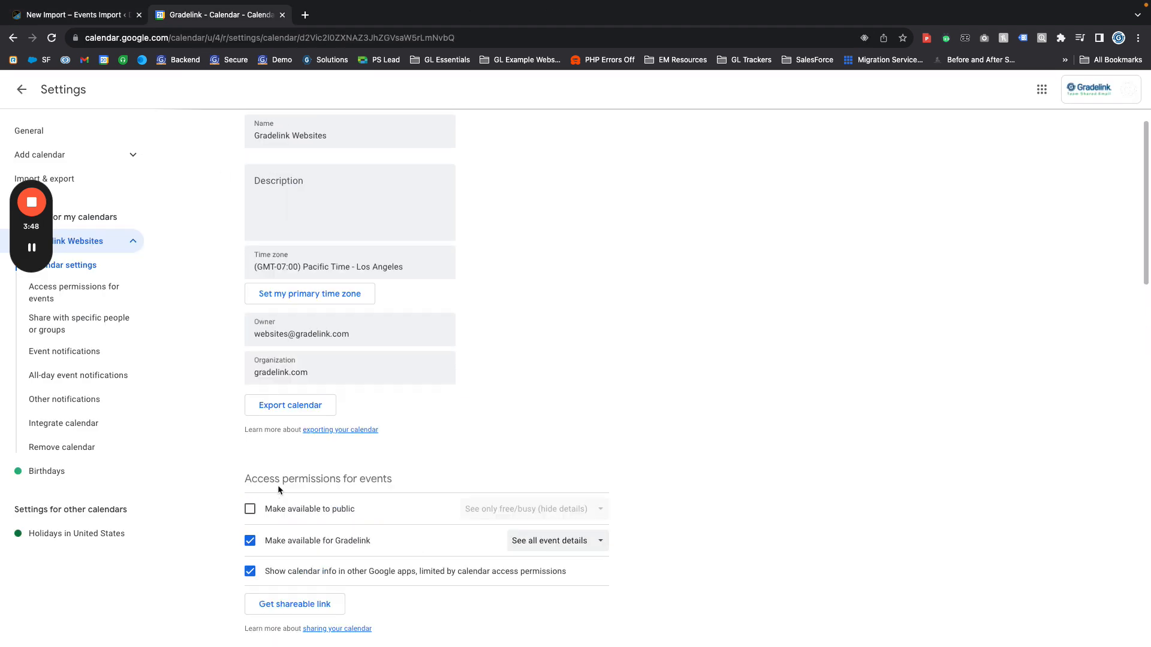
left_click(80, 294)
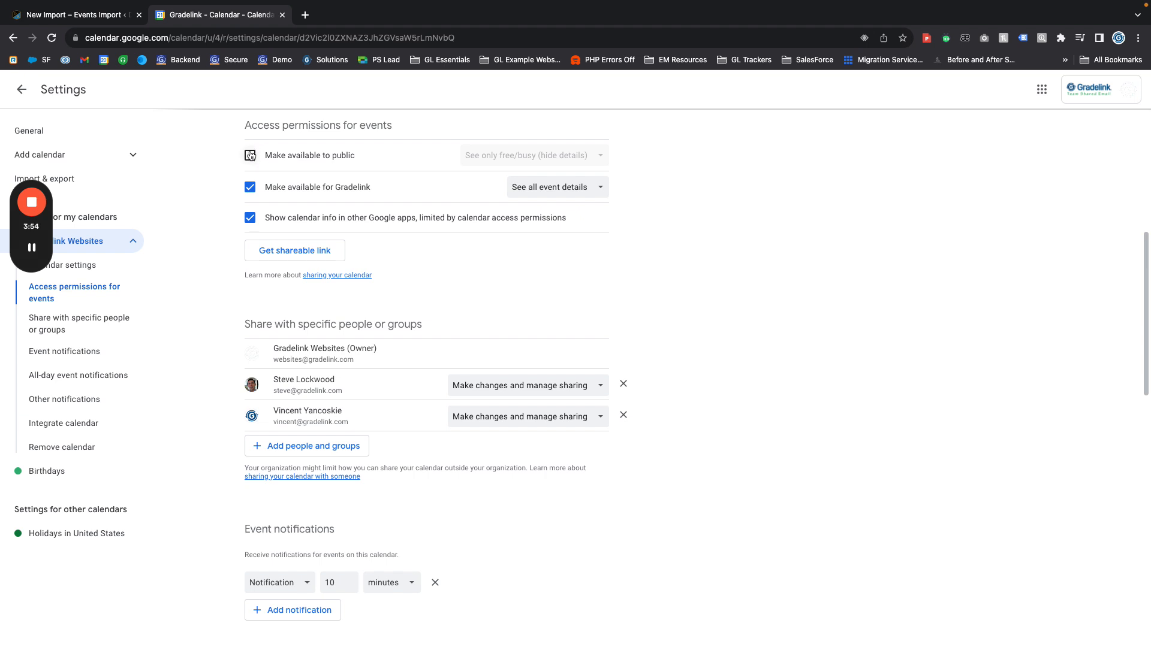
scroll(314, 480, "down", 10)
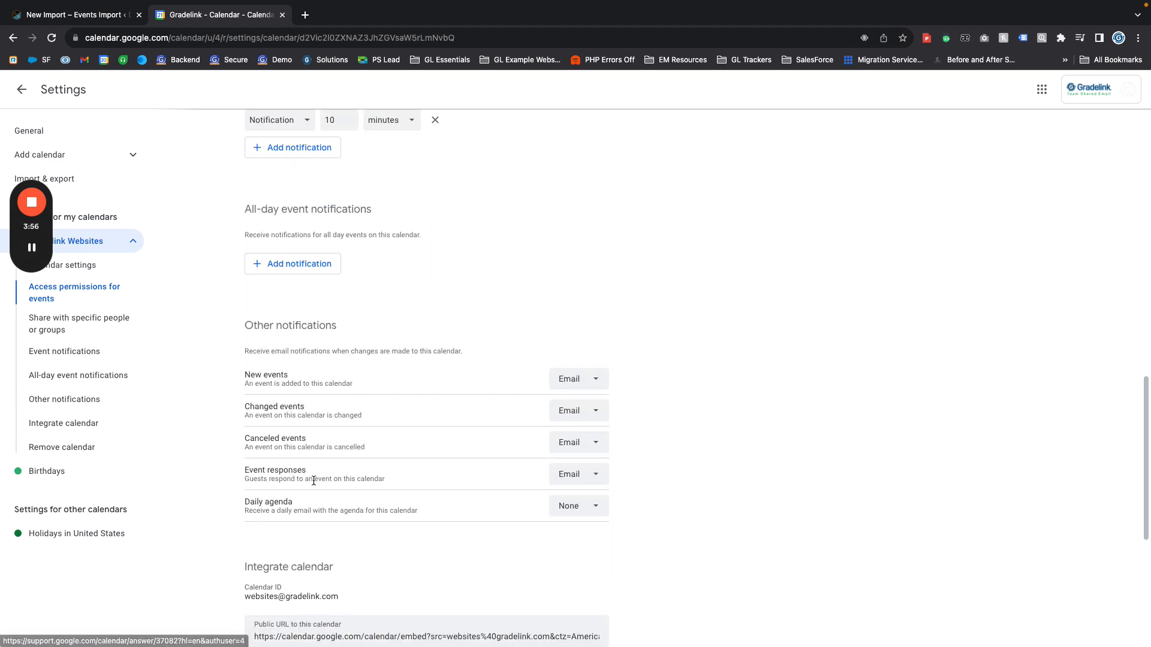
scroll(309, 418, "down", 5)
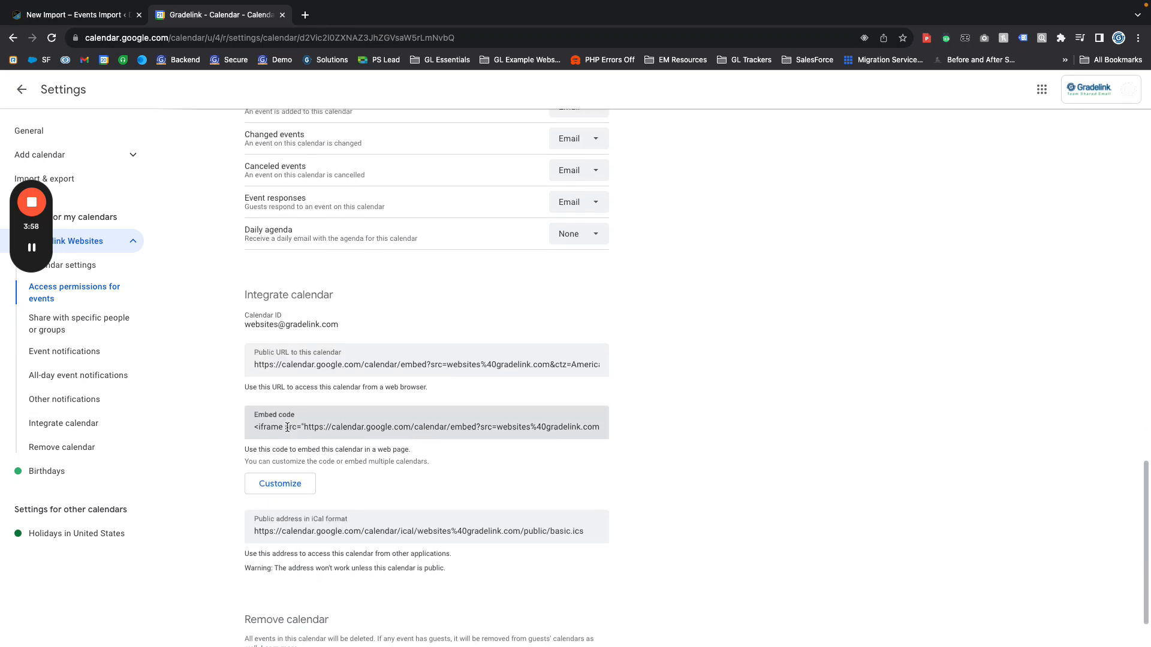
left_click(275, 468)
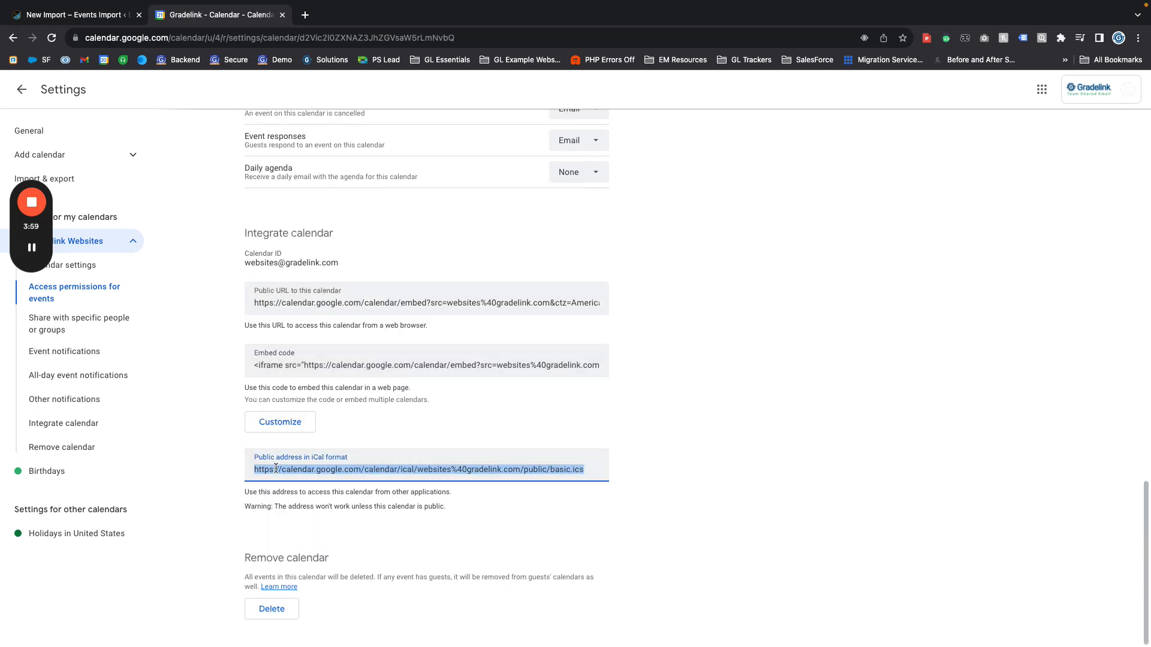
left_click(239, 444)
Return to the WordPress import form and review its scheduled import frequency options and refine fields without changing them
left_click(67, 15)
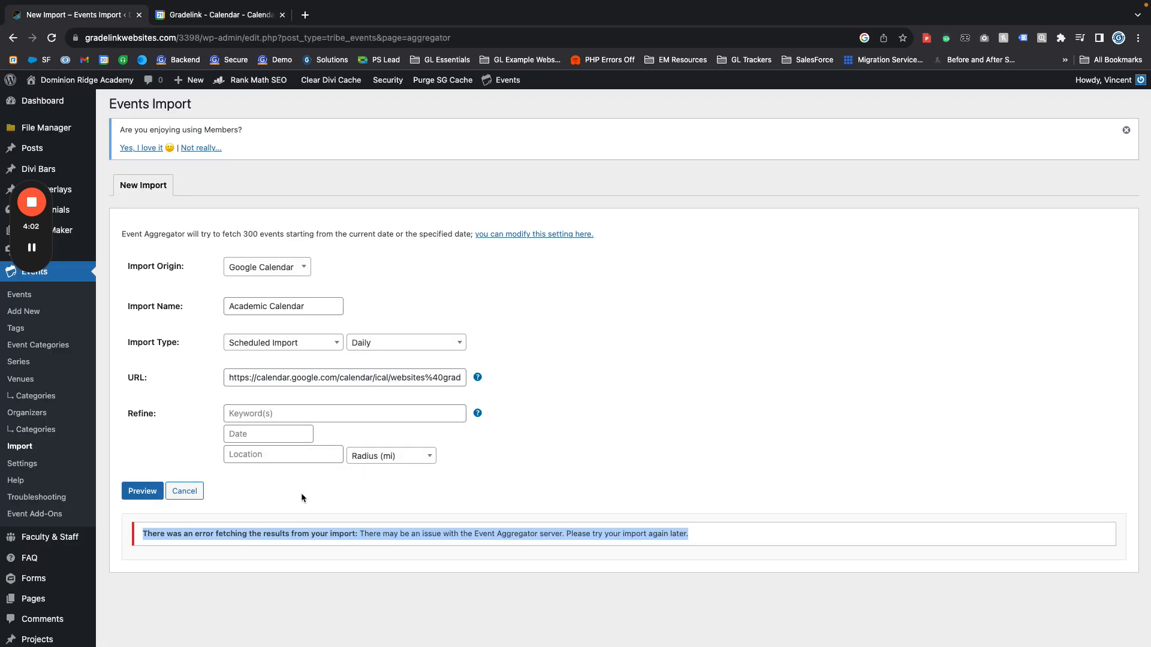
left_click(300, 498)
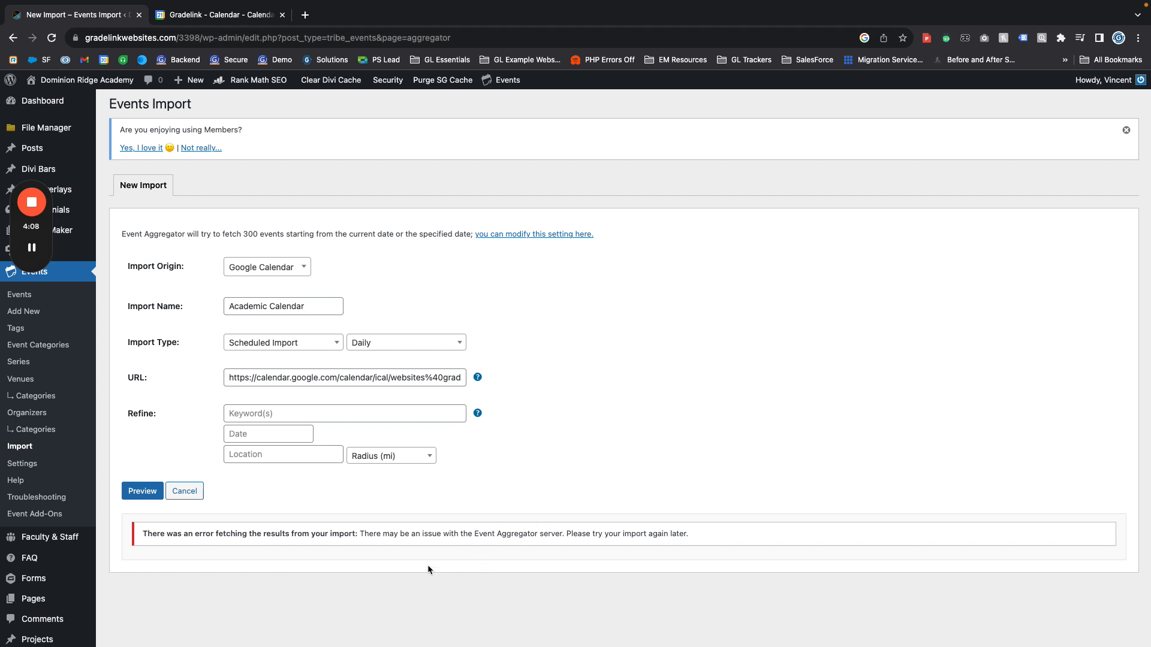
scroll(231, 587, "up", 1)
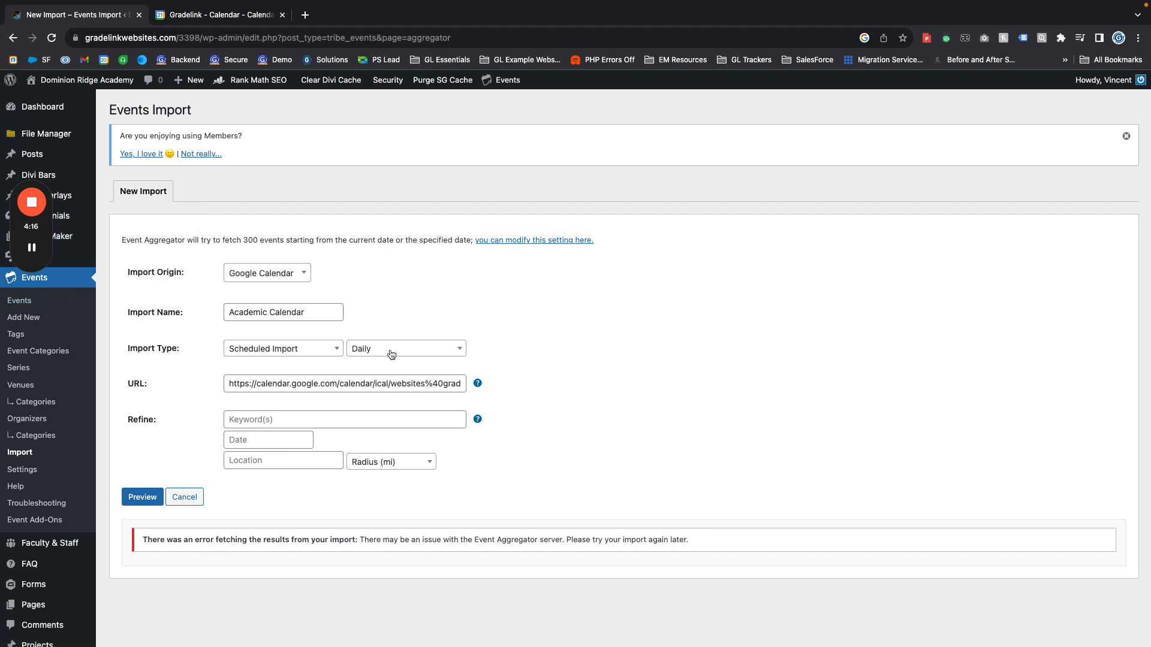
left_click(418, 350)
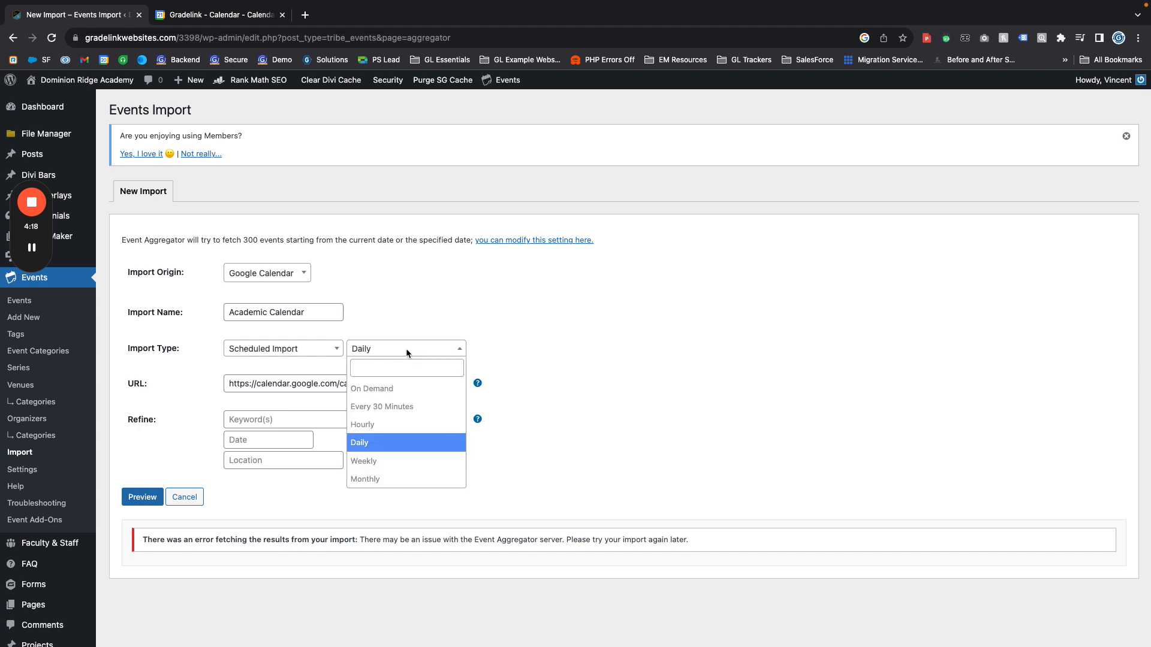
left_click(573, 447)
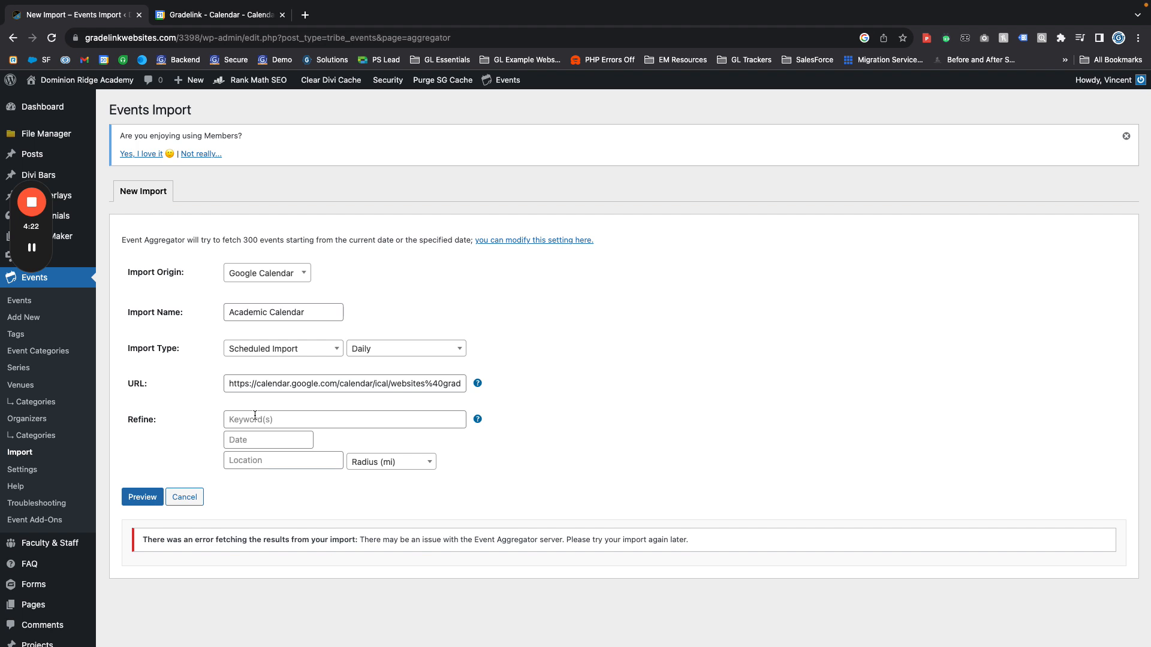
scroll(255, 416, "down", 1)
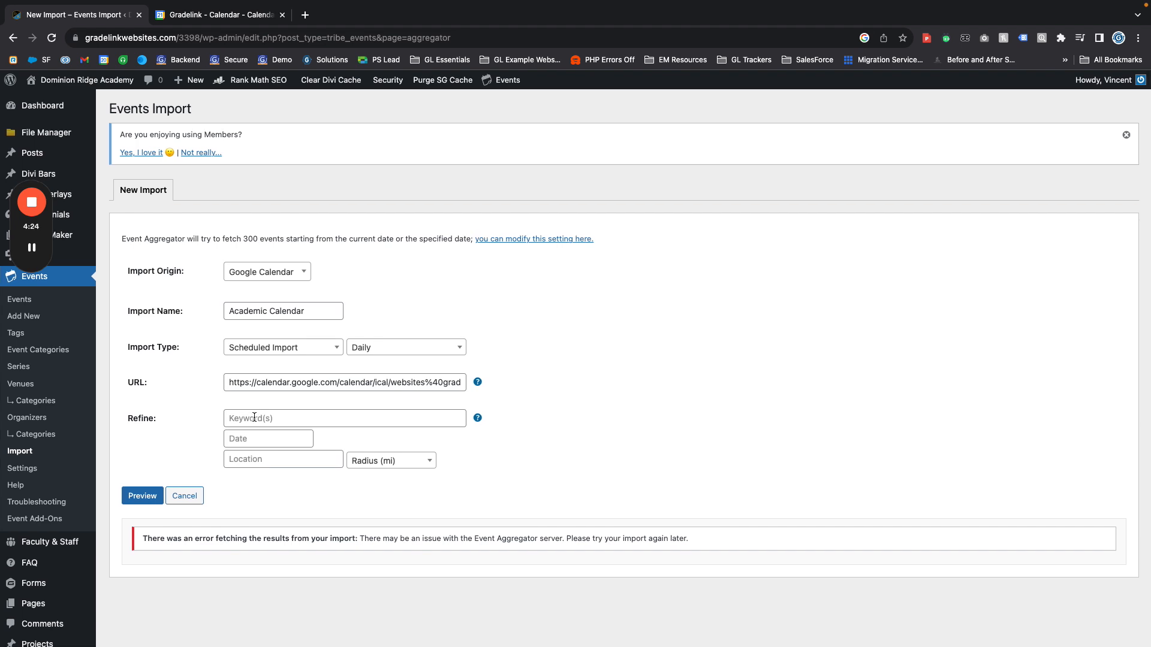
scroll(254, 418, "up", 1)
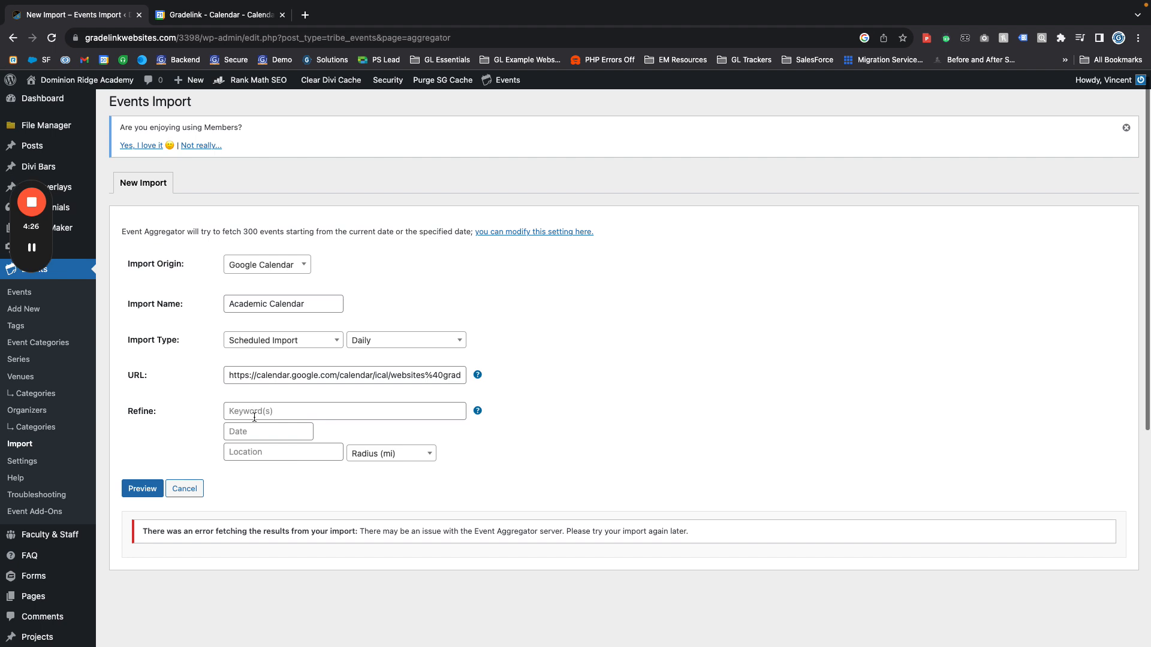